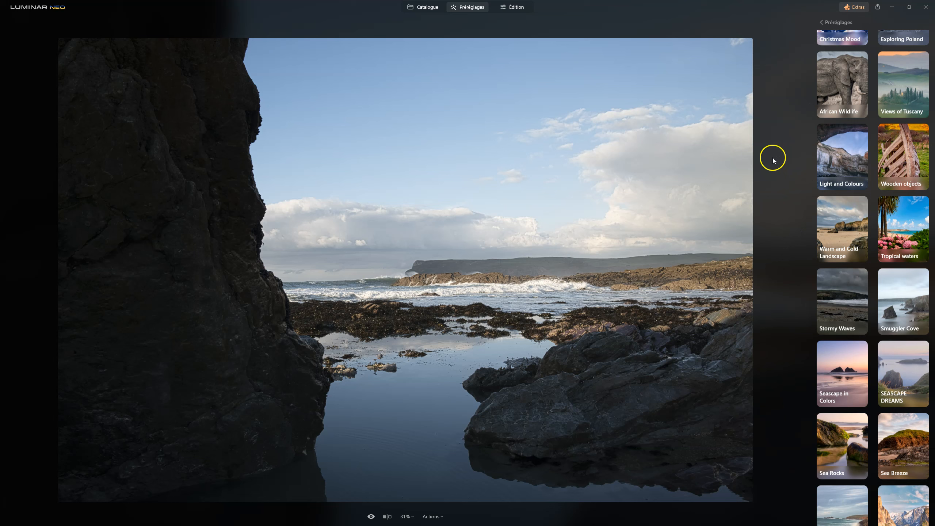
Step: Preview the presets in the Light and Colours collection and apply Old fashion to the photo
click(842, 157)
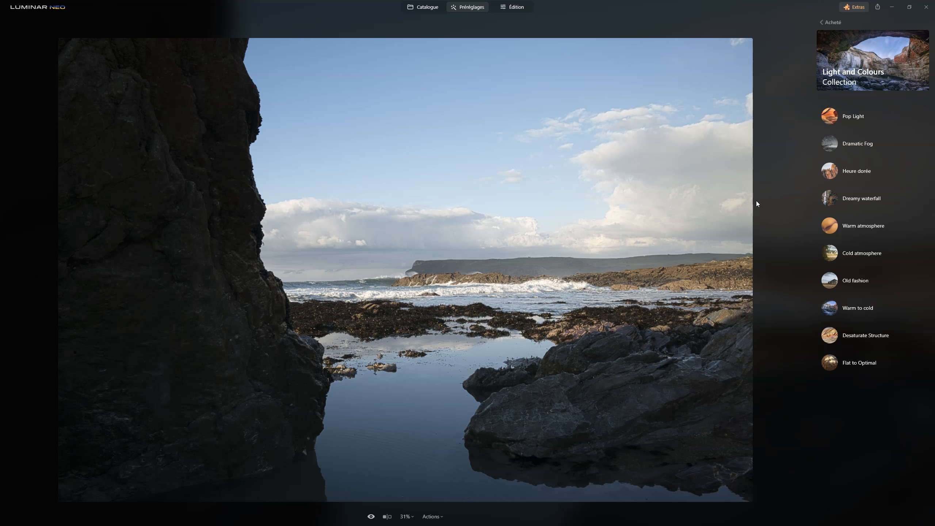
click(820, 116)
click(830, 167)
click(821, 266)
click(831, 359)
click(837, 327)
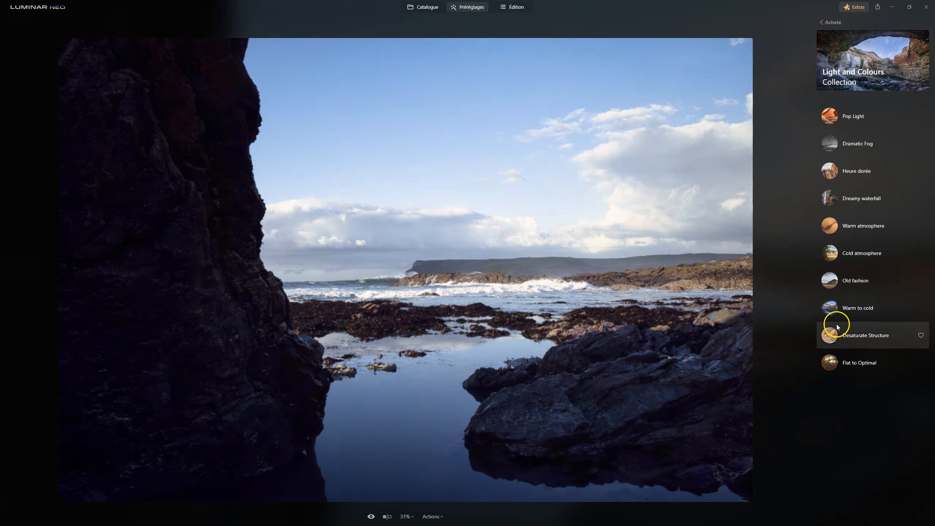
click(831, 308)
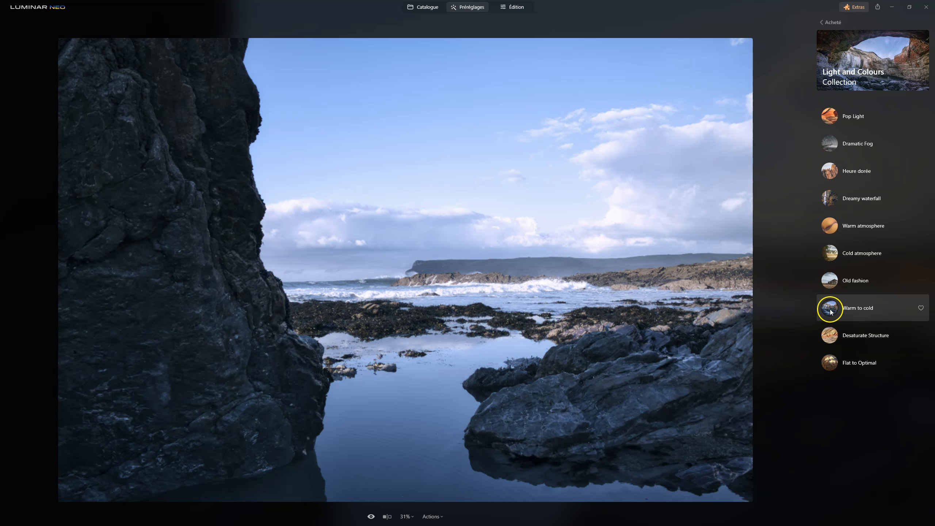
click(831, 280)
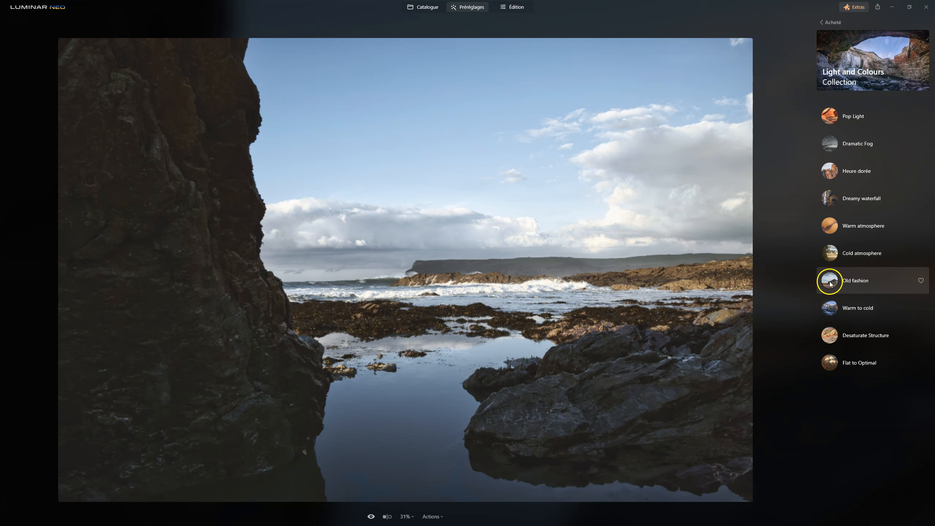
click(831, 283)
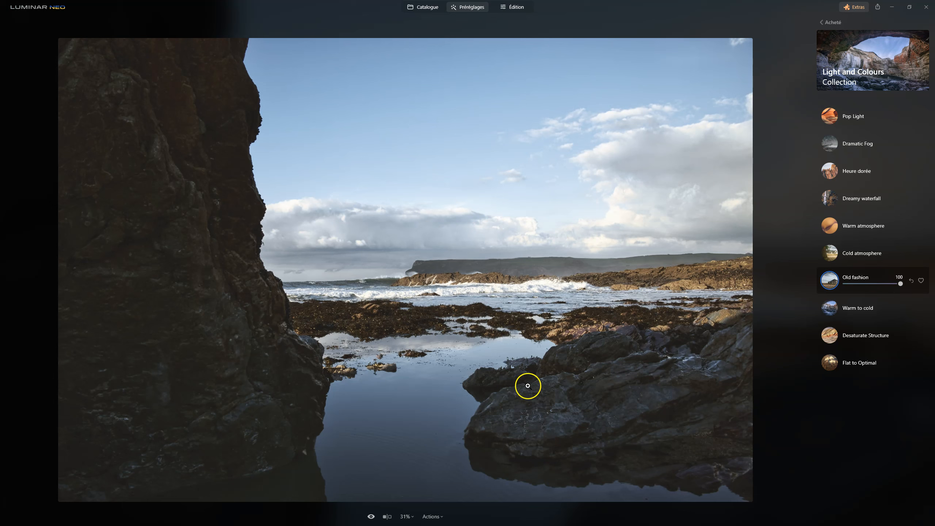
Step: Compare the photo before and after the preset, including with the split view
click(372, 516)
click(374, 517)
click(389, 517)
drag(409, 266, 123, 177)
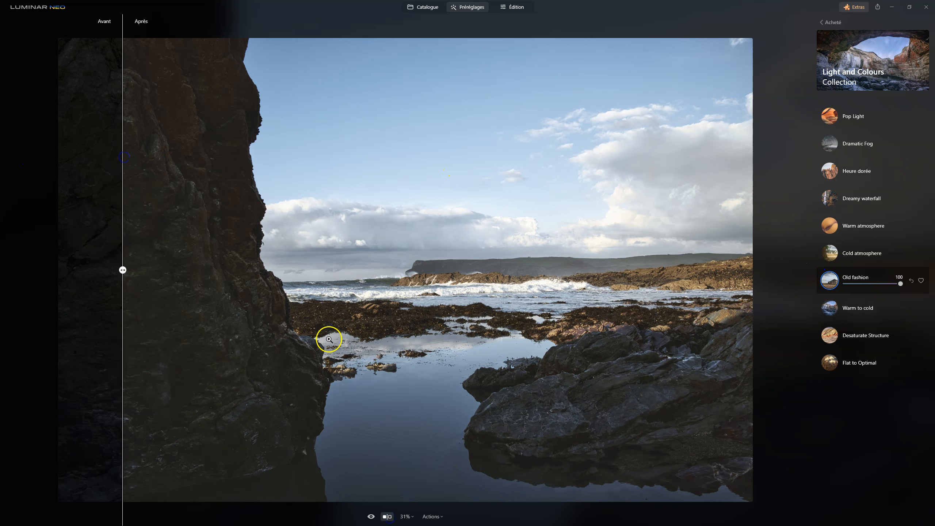
click(387, 517)
Step: Open the photo's list of applied modifications in editing mode and expand the RAW Développement adjustments
click(518, 6)
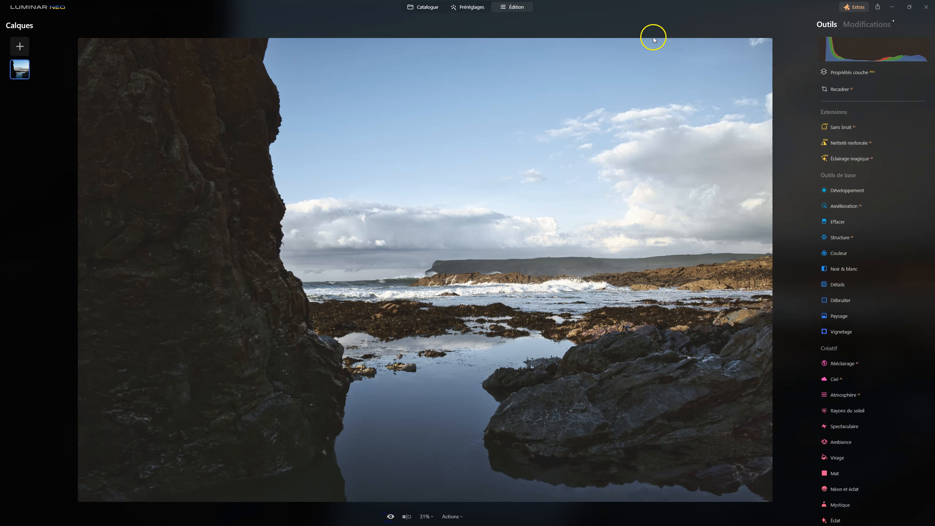
click(884, 27)
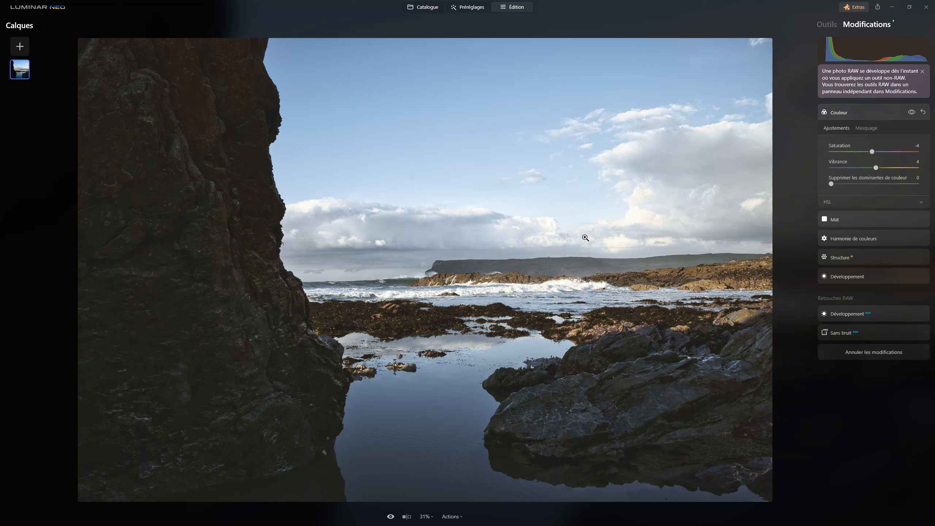
click(602, 228)
click(733, 232)
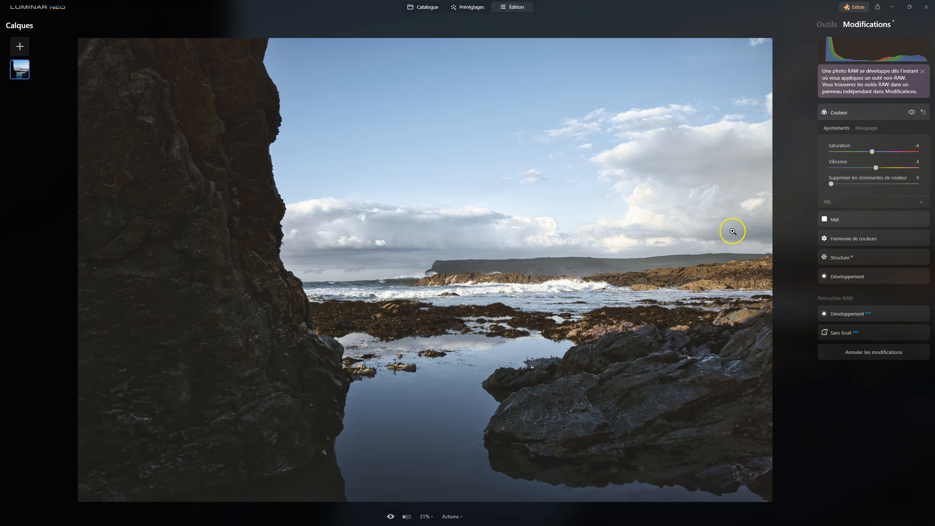
click(846, 314)
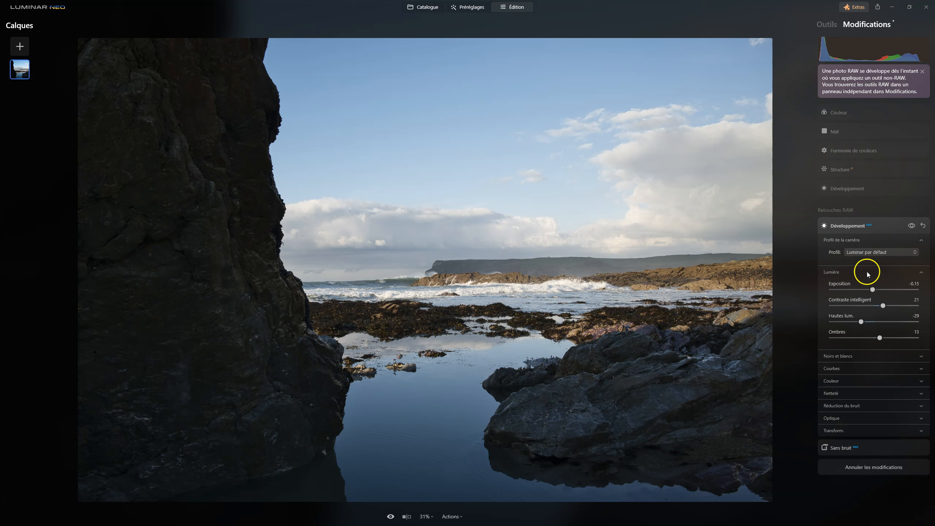
Step: Expand the Noirs et blancs, Courbes and Couleur sections of the RAW Développement adjustments
click(853, 356)
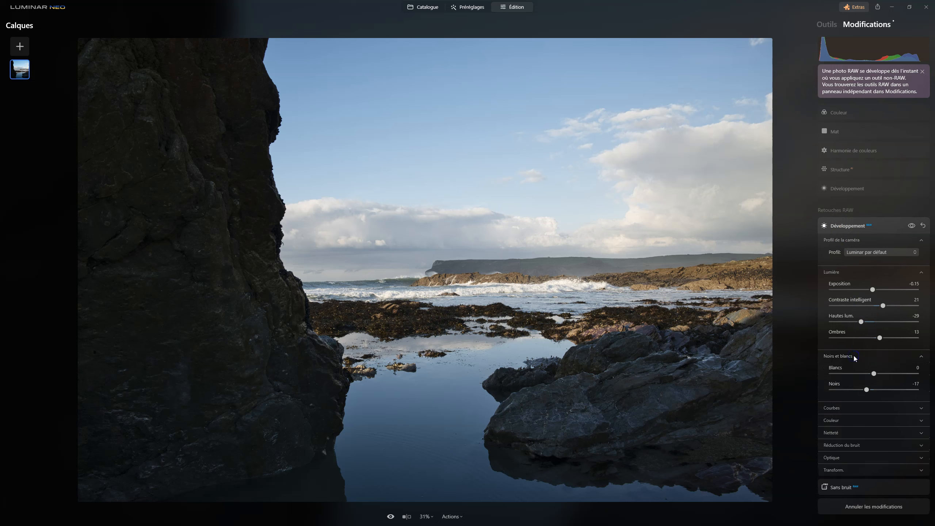
click(836, 407)
scroll(841, 399, down, 5)
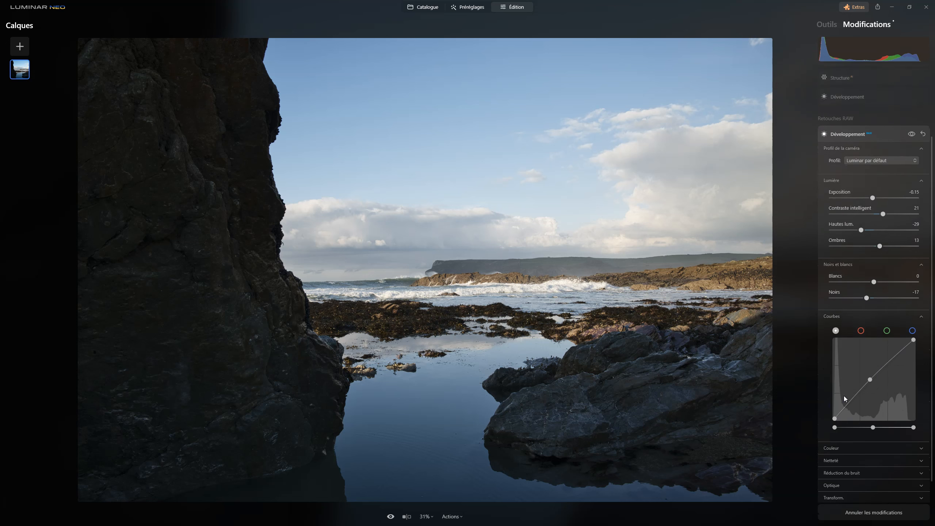
click(843, 428)
scroll(843, 396, down, 2)
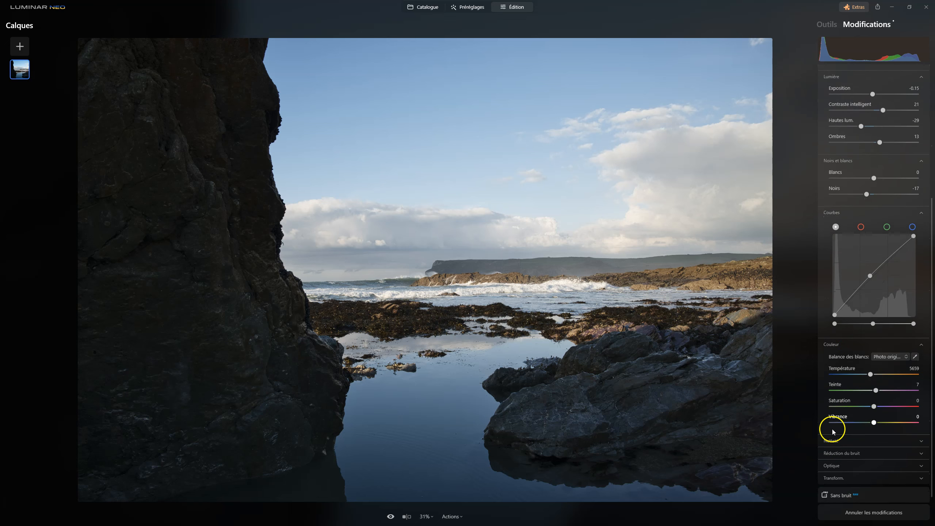
Step: Expand the Netteté, Réduction du bruit, Optique and Transform sections and look over the RAW Développement settings
click(833, 439)
scroll(847, 420, down, 2)
click(836, 452)
scroll(842, 409, down, 2)
scroll(844, 431, down, 1)
click(846, 455)
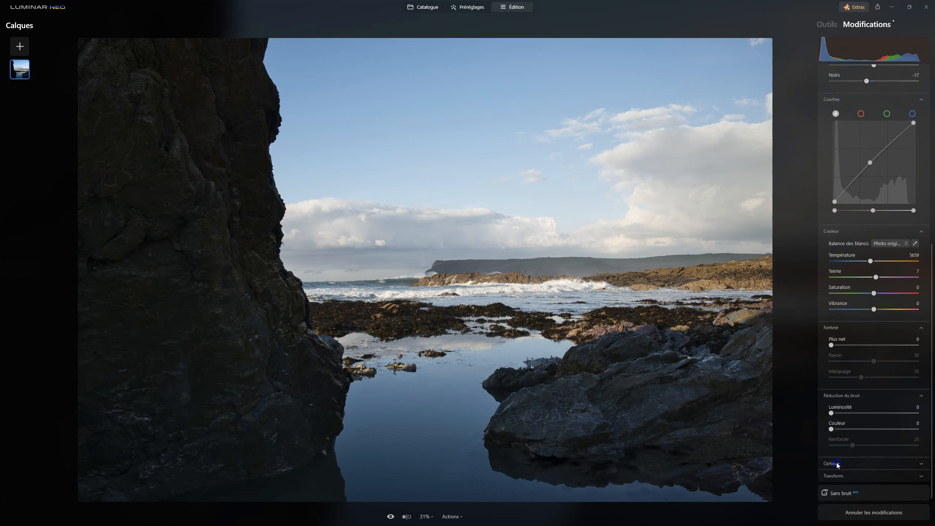
scroll(845, 423, down, 3)
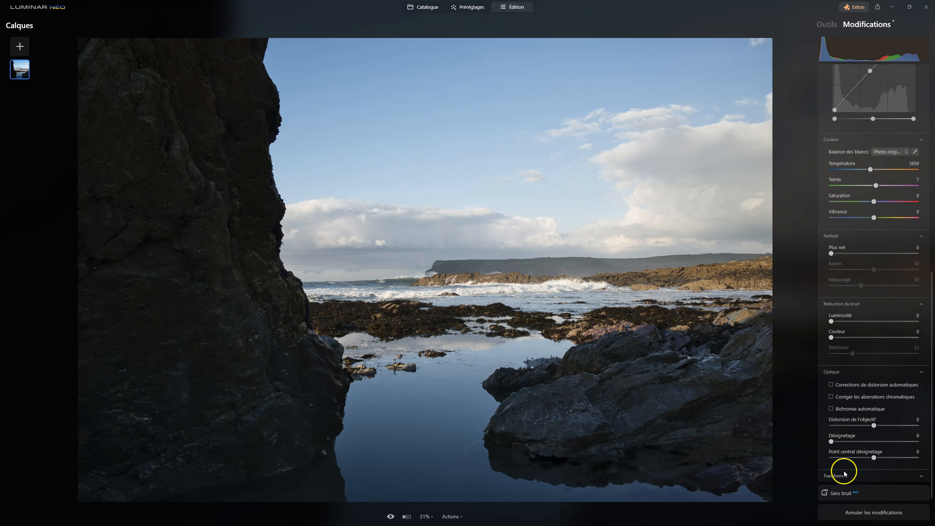
click(848, 477)
scroll(857, 447, down, 1)
scroll(871, 418, up, 4)
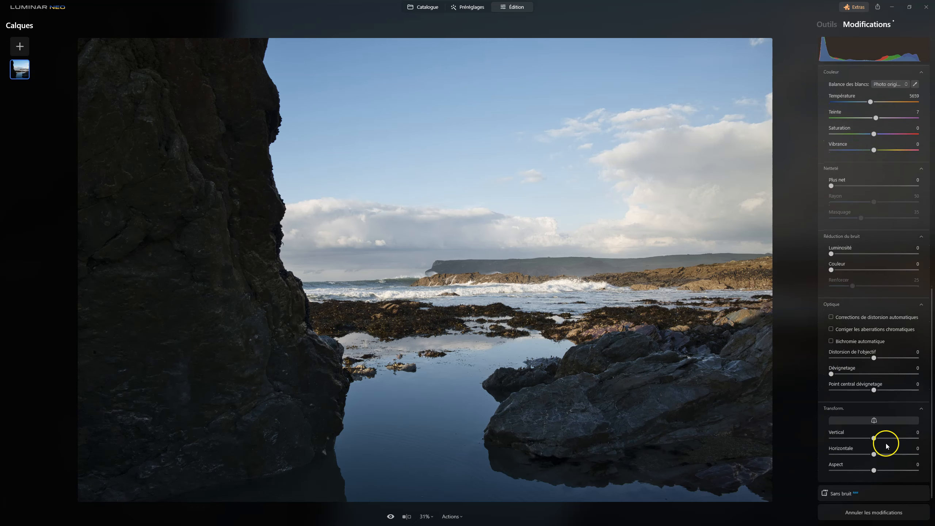
scroll(885, 443, up, 10)
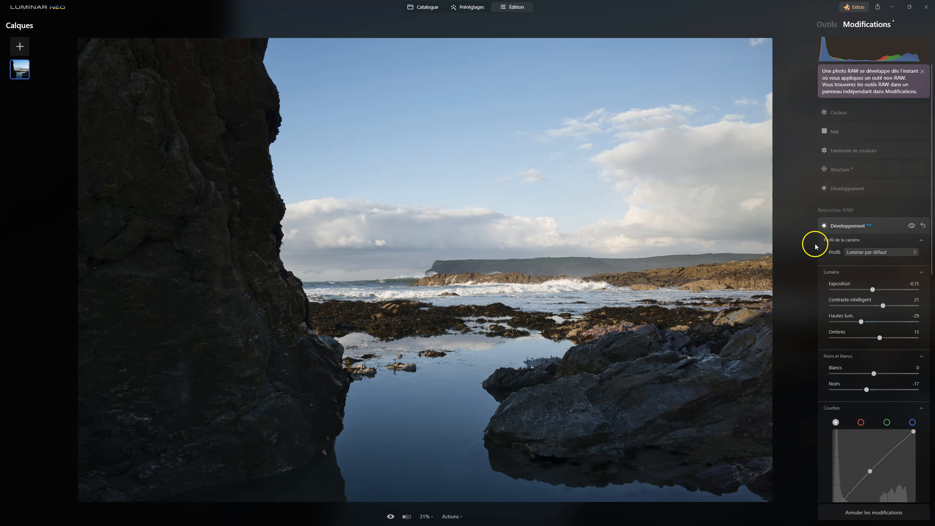
Step: Set the RAW camera profile to Camera Flat and raise Ombres to 43
click(883, 253)
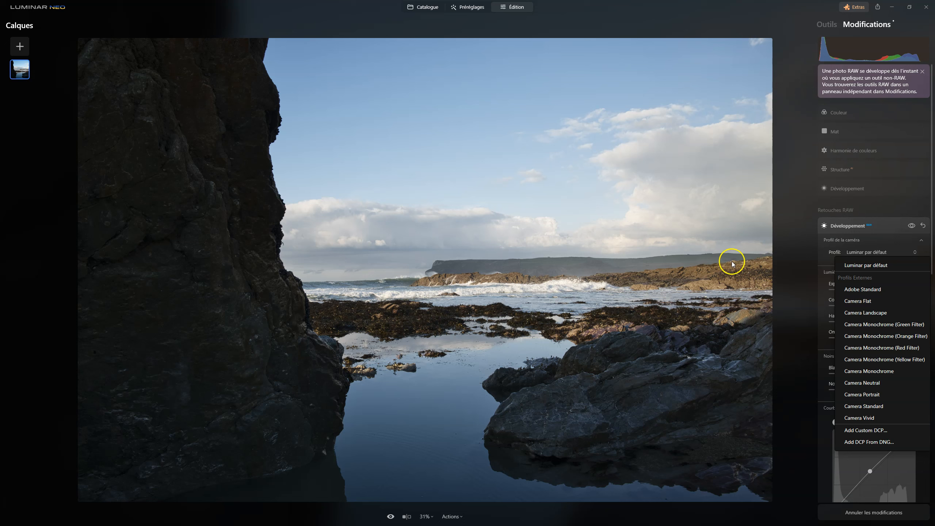
click(796, 260)
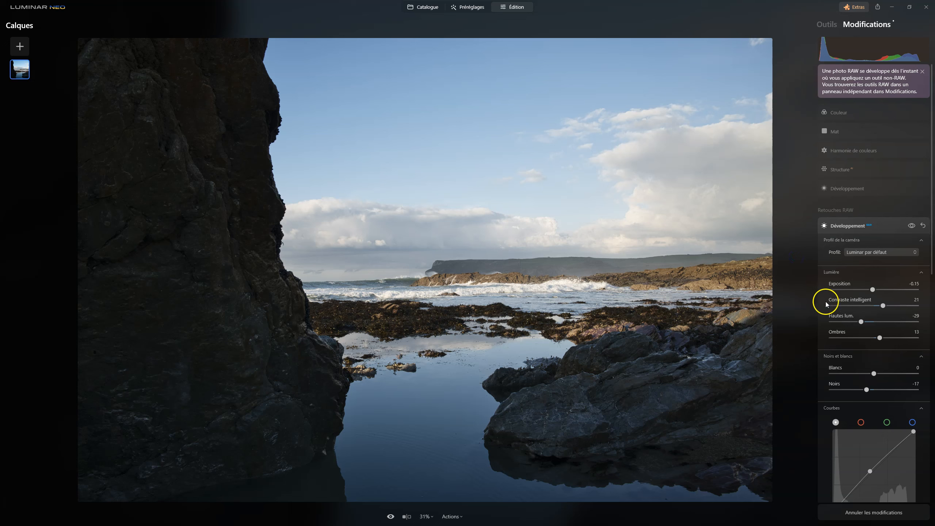
scroll(826, 313, down, 3)
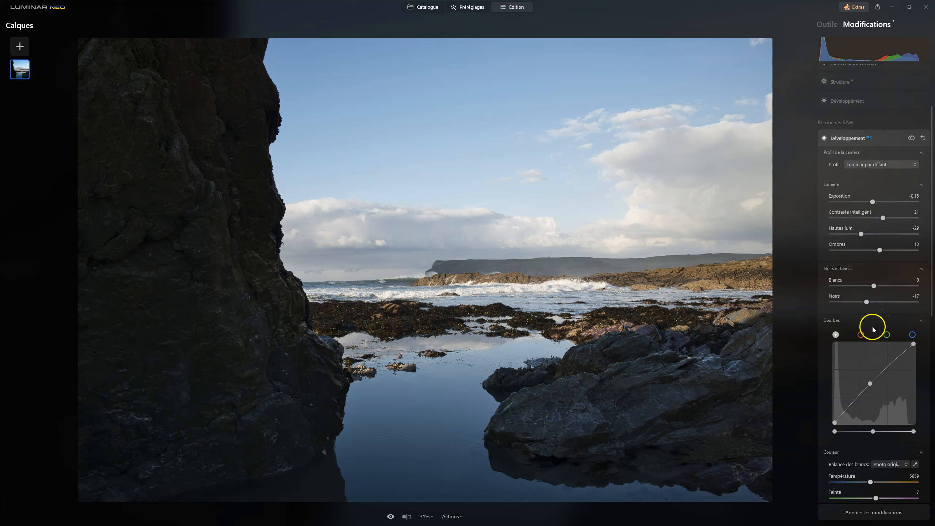
mouse_move(822, 49)
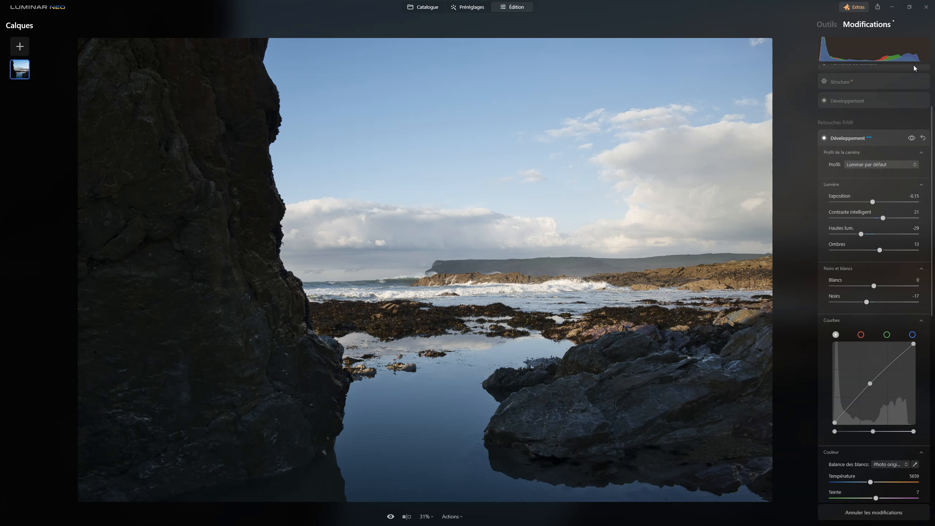
click(874, 165)
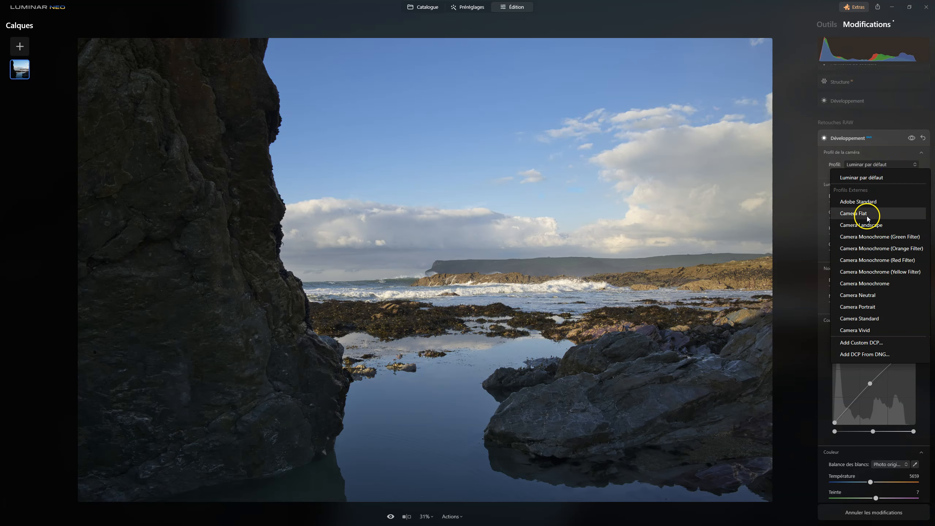
click(867, 215)
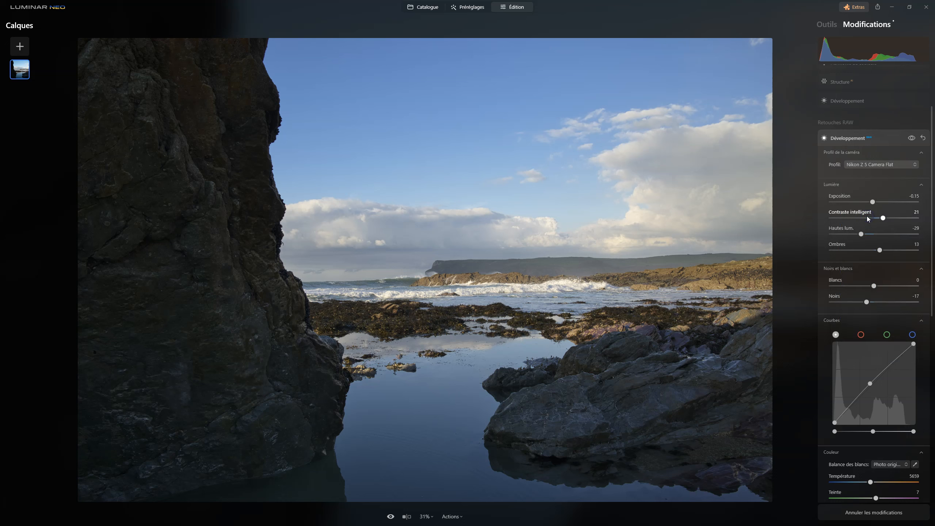
click(880, 250)
drag(881, 250, 891, 251)
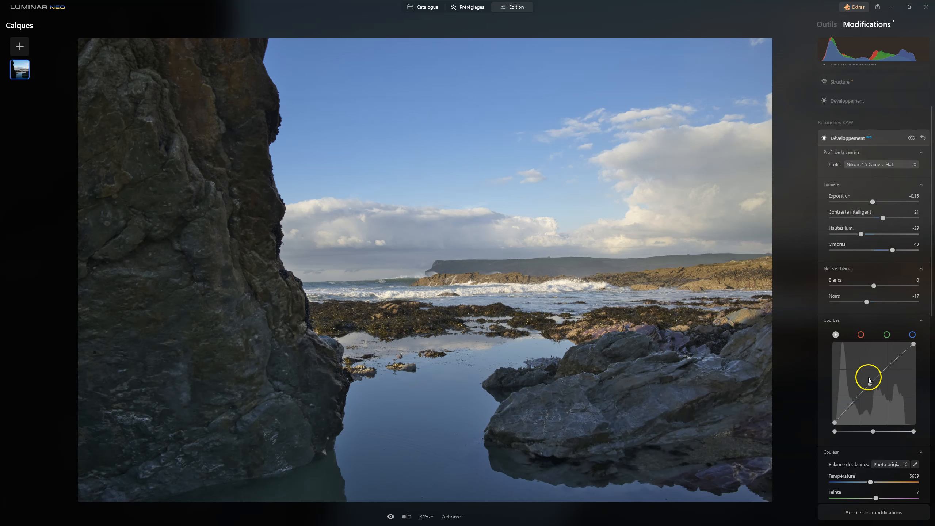
Step: Enable automatic distortion correction, chromatic aberration correction and automatic defringing in the RAW Optique settings
scroll(870, 372, down, 1)
scroll(870, 374, down, 1)
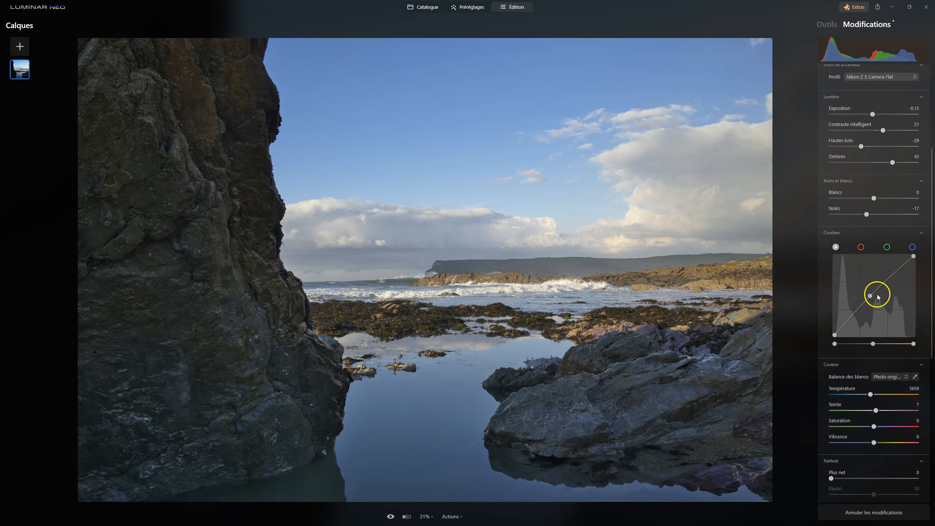
scroll(883, 305, down, 2)
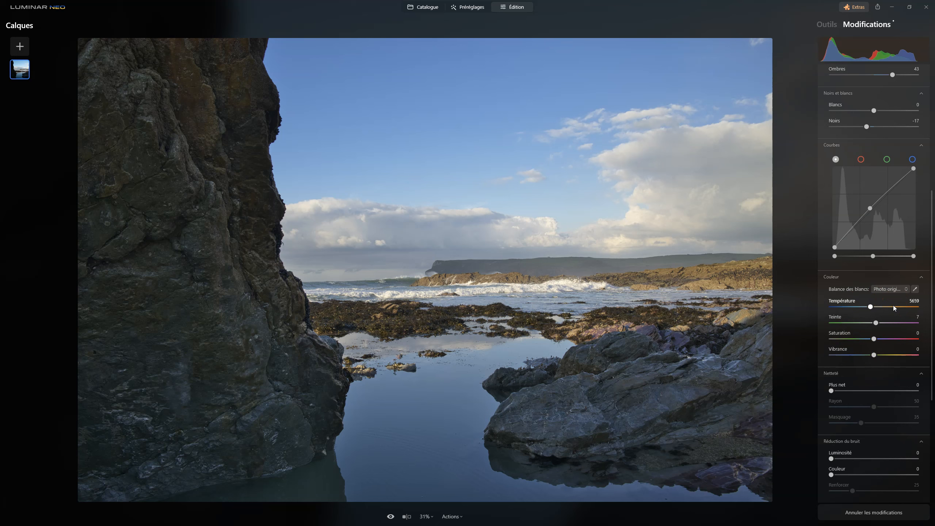
scroll(848, 368, down, 1)
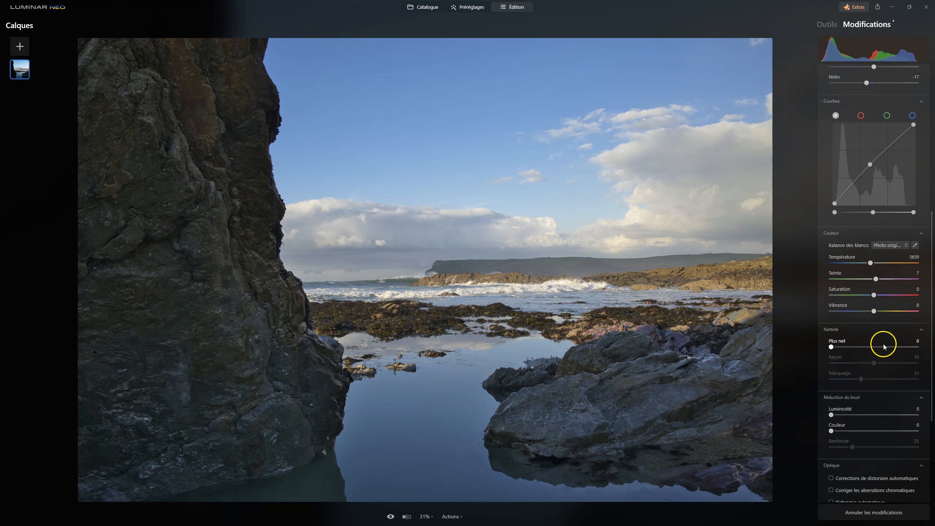
scroll(882, 345, down, 3)
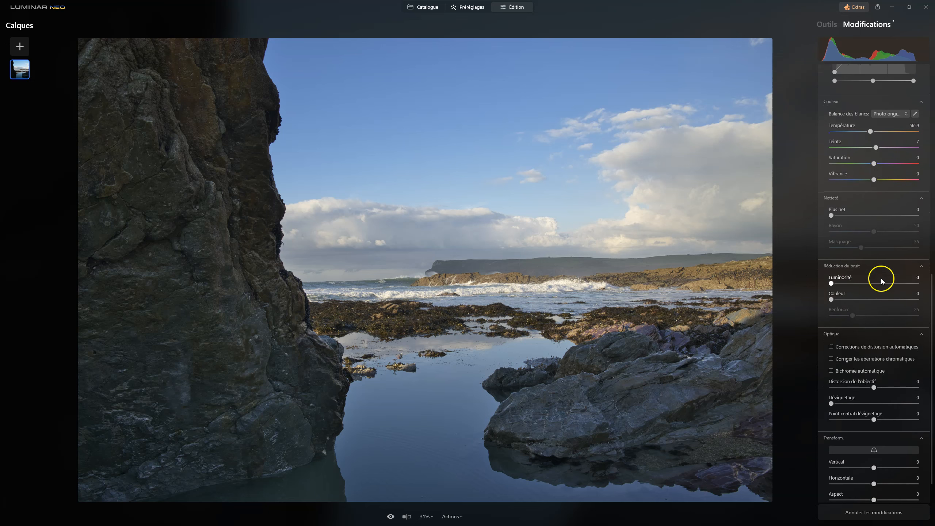
scroll(858, 331, down, 1)
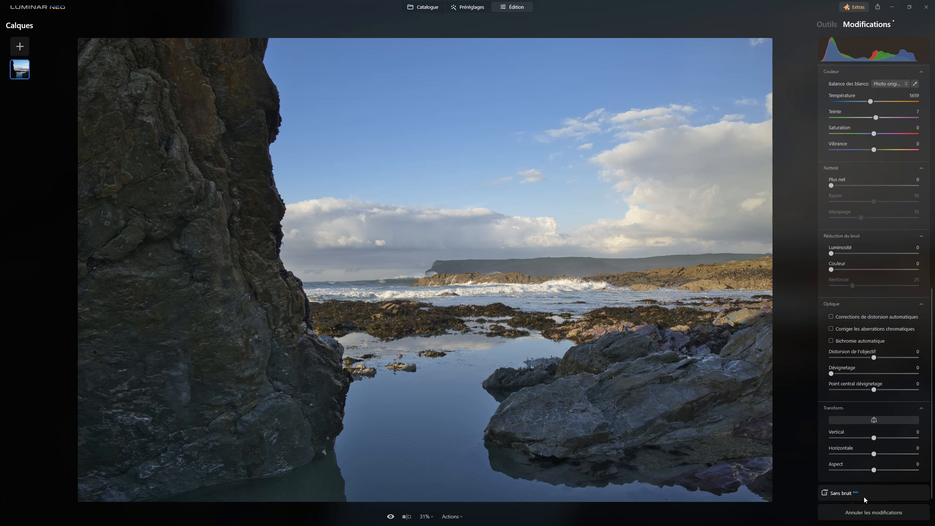
click(830, 317)
click(830, 329)
click(832, 341)
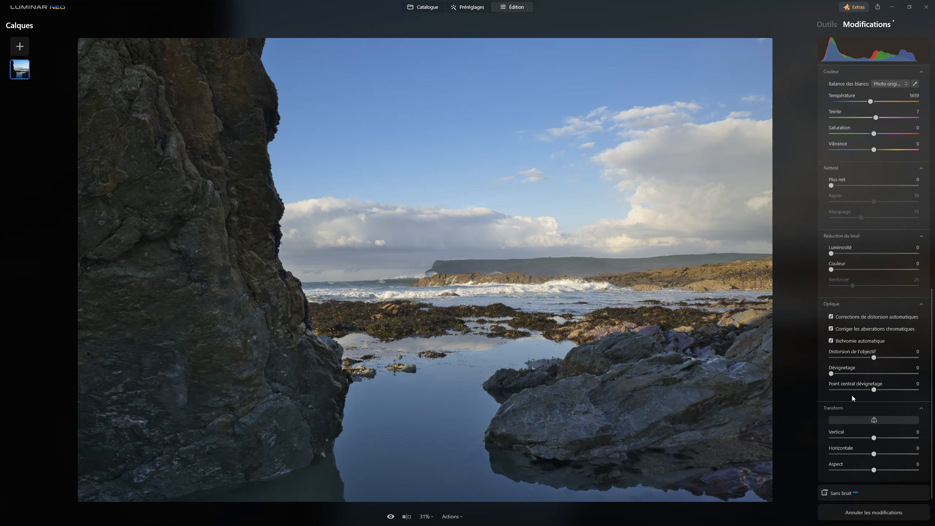
Step: Check the Sans bruit RAW edit and review the RAW Développement settings from the camera profile to Transform
click(847, 494)
click(877, 408)
click(833, 196)
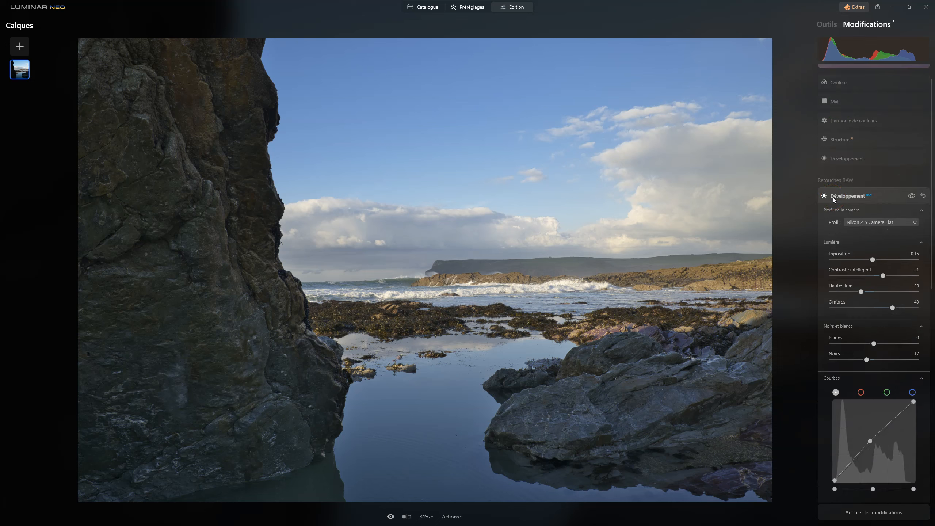
scroll(837, 201, down, 5)
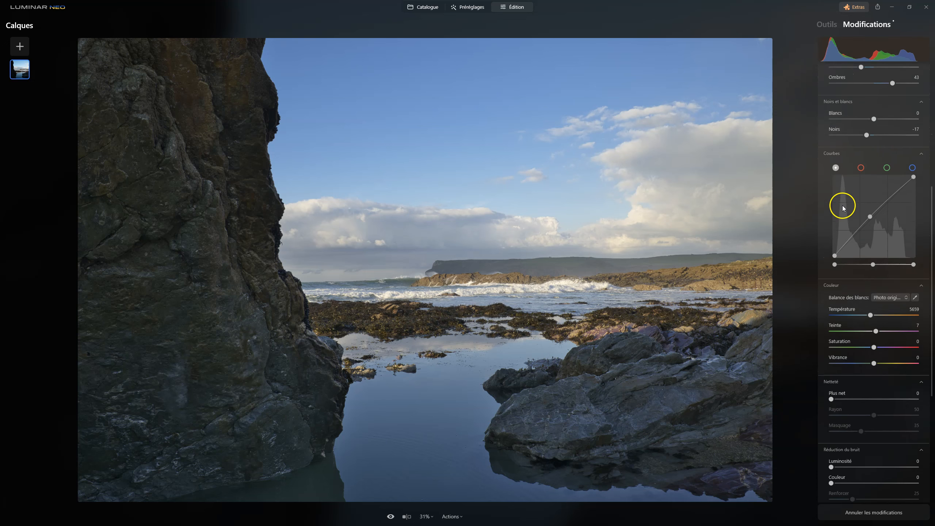
scroll(854, 221, up, 5)
scroll(868, 232, down, 10)
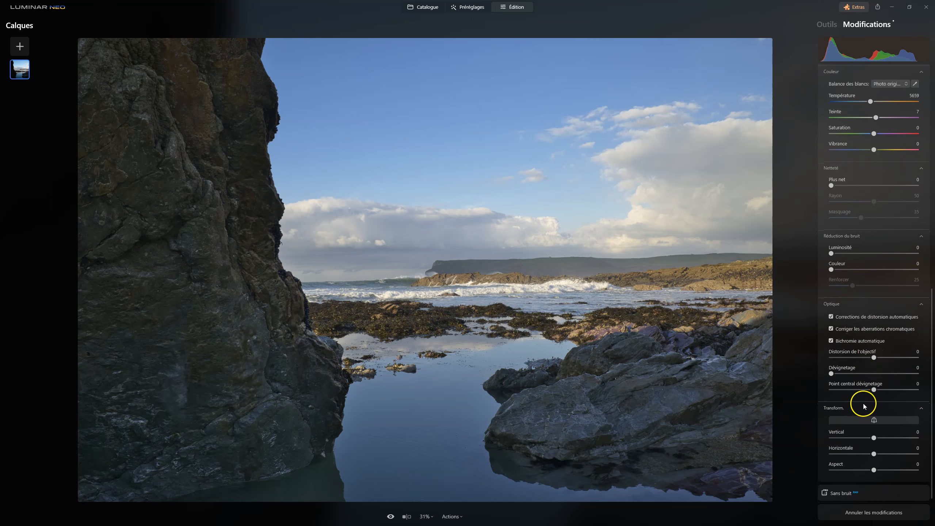
scroll(874, 379, up, 8)
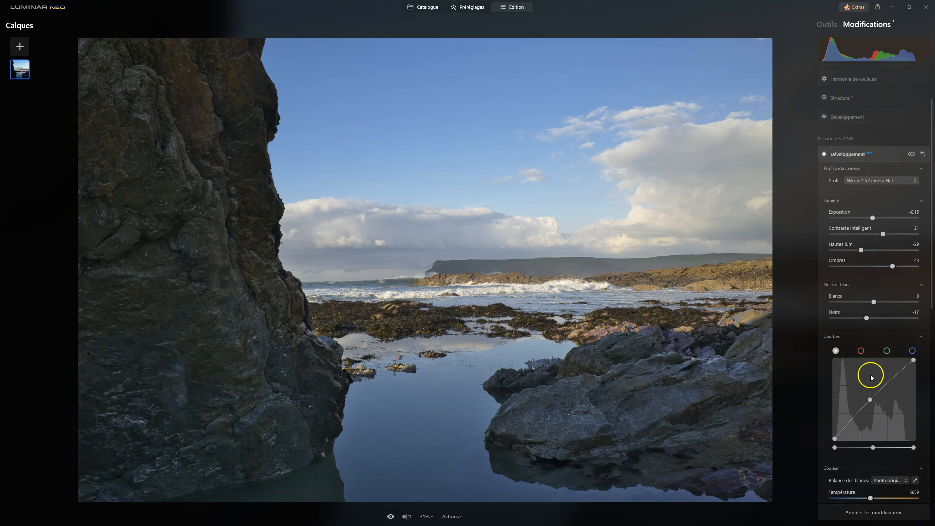
scroll(871, 376, down, 3)
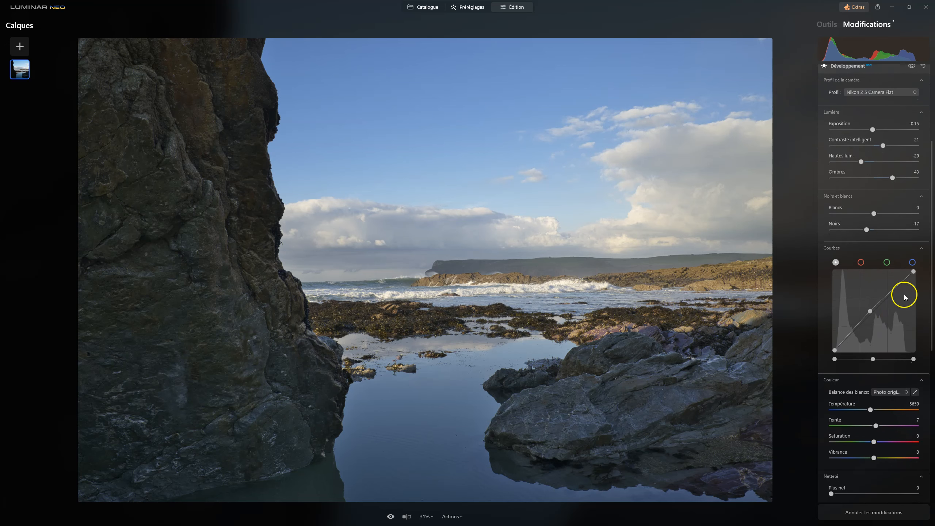
Step: Collapse the Netteté, Réduction du bruit, Optique, Transform, Couleur and Courbes sections of the RAW Développement edit
scroll(882, 355, down, 3)
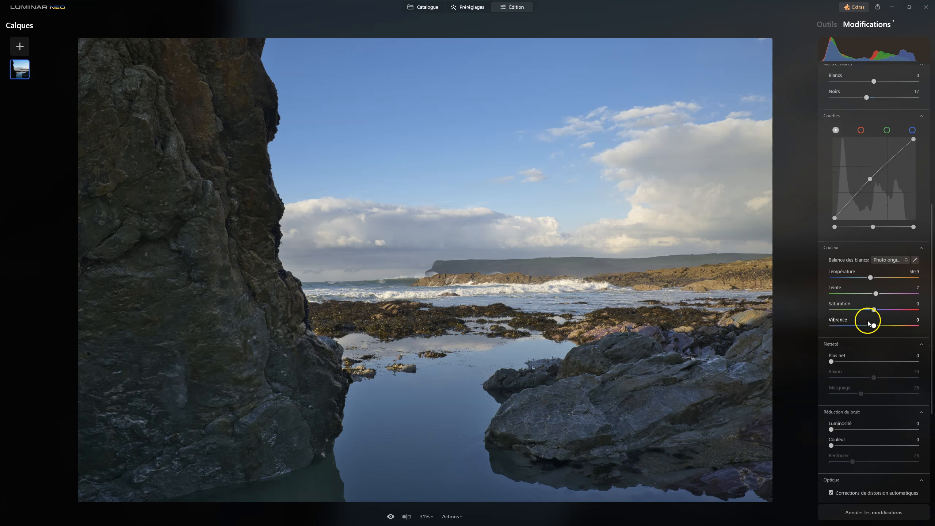
click(833, 343)
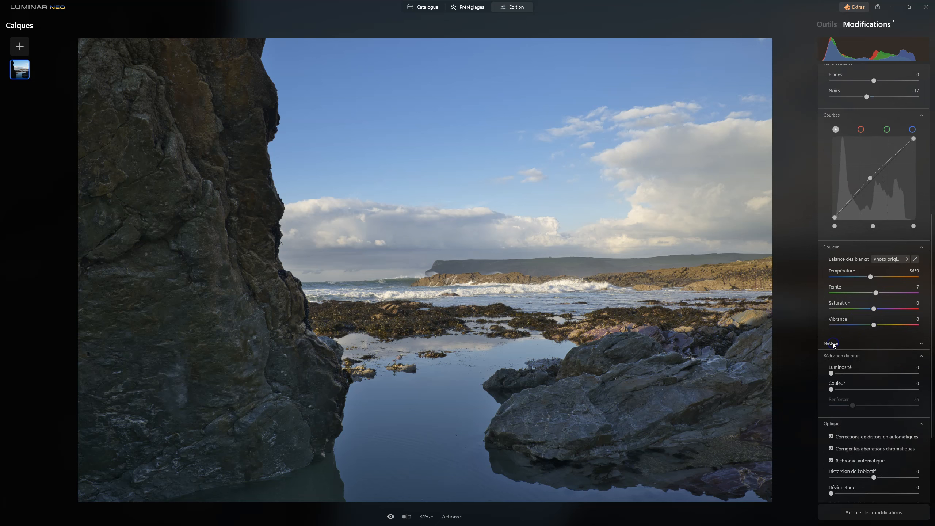
click(846, 357)
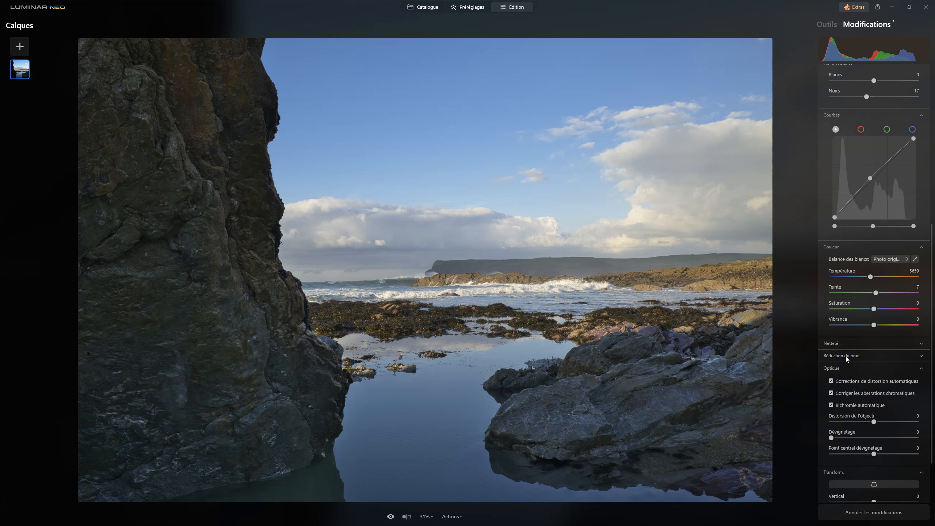
click(833, 367)
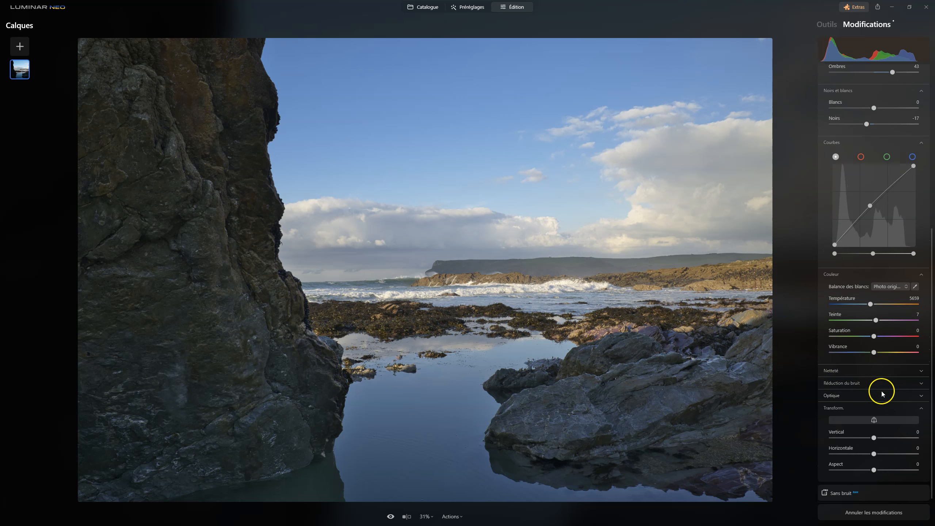
click(835, 413)
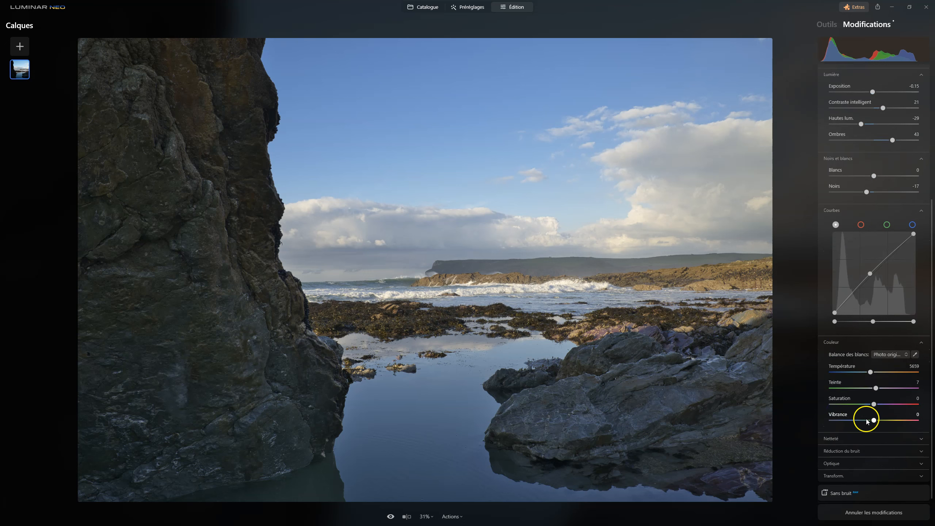
click(834, 342)
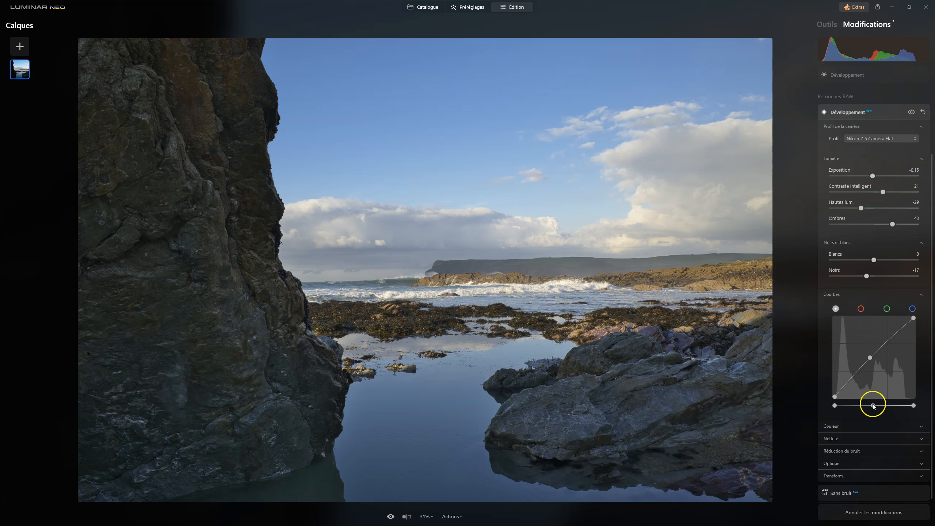
click(839, 296)
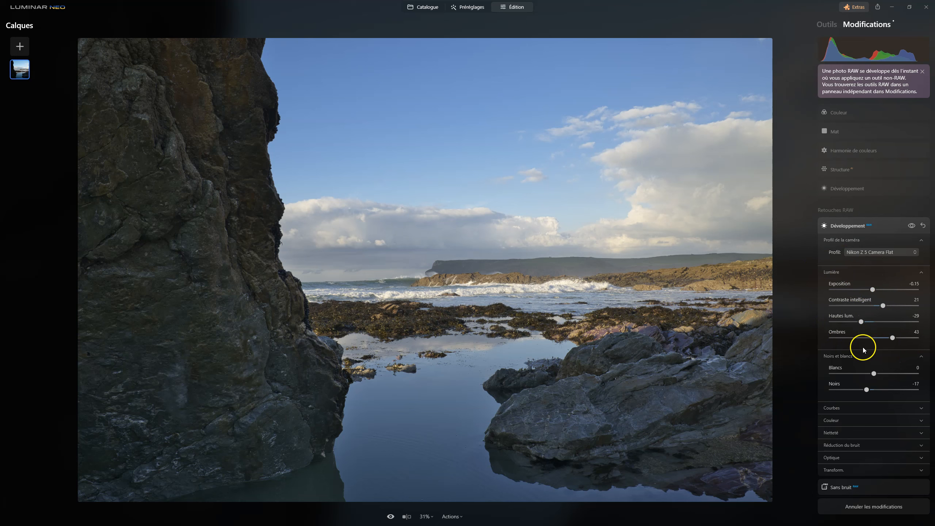
Step: Expand the RAW Netteté and Transform sections to look over their settings, and collapse both again
click(833, 433)
scroll(847, 433, down, 2)
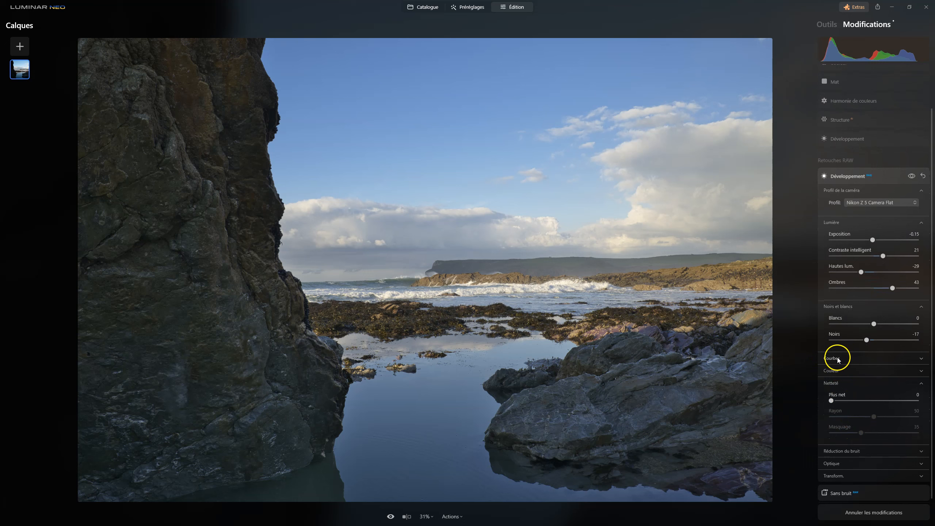
click(853, 479)
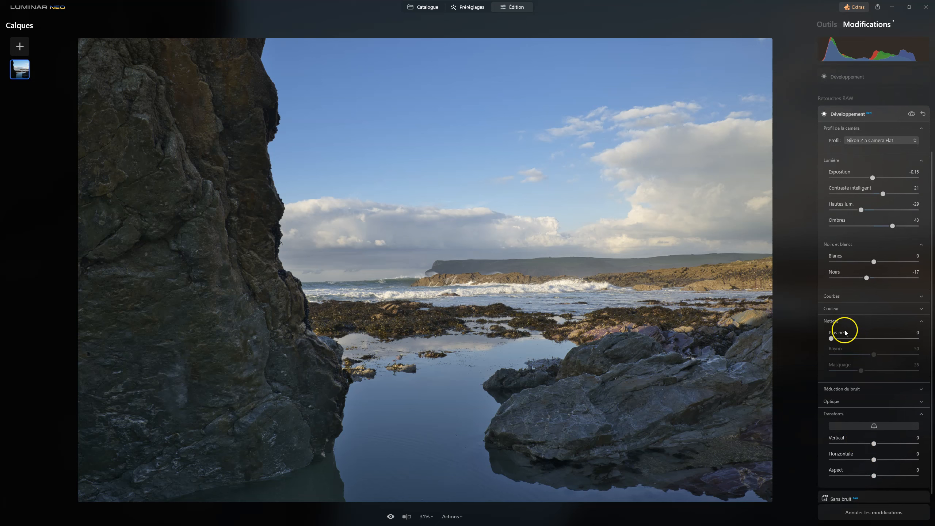
click(830, 323)
click(838, 410)
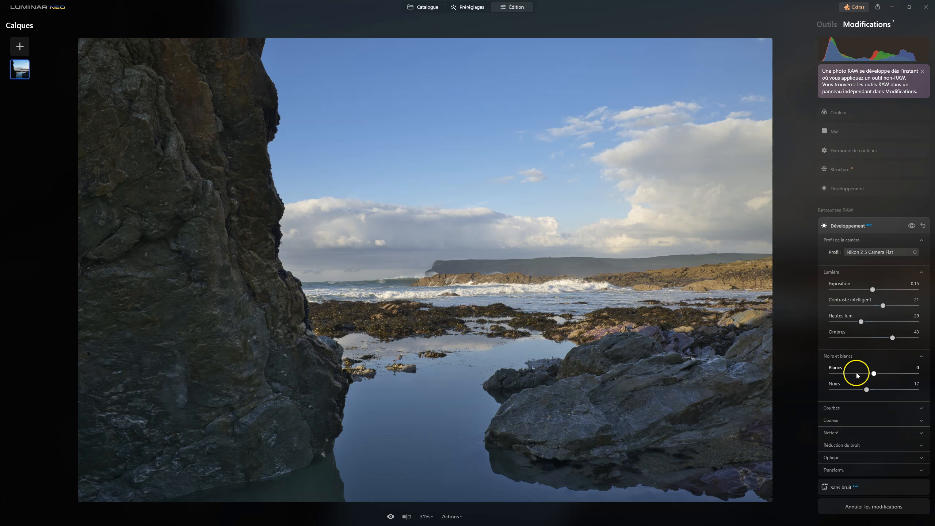
Step: Collapse the RAW Noirs et blancs and Lumière sections and open the Couleur edit
click(832, 356)
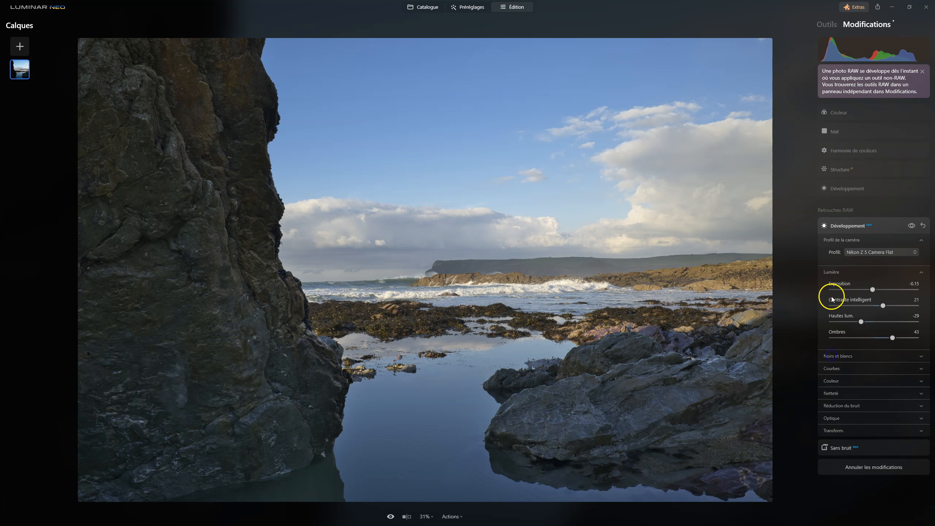
click(828, 272)
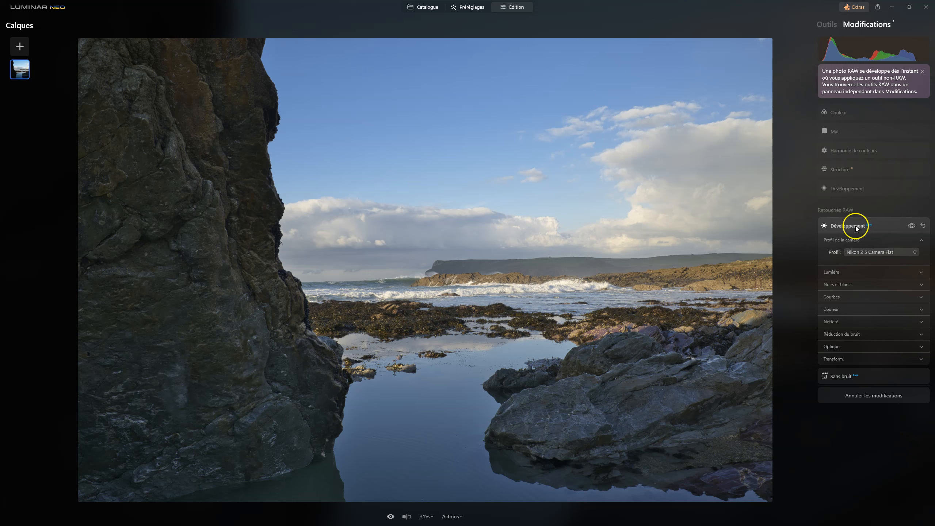
click(844, 114)
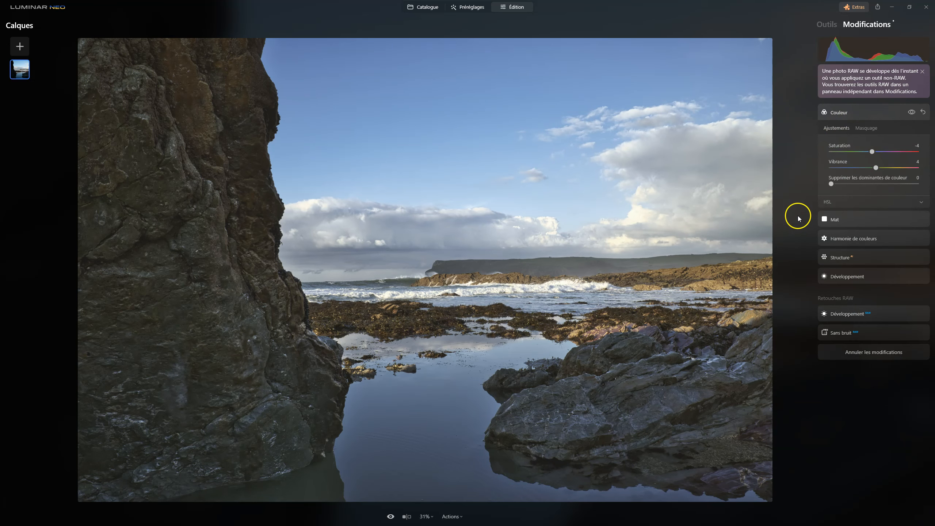
Step: Compare the edited photo with its unedited version and discard the edits to return to the original
click(391, 517)
click(391, 517)
click(452, 517)
click(464, 489)
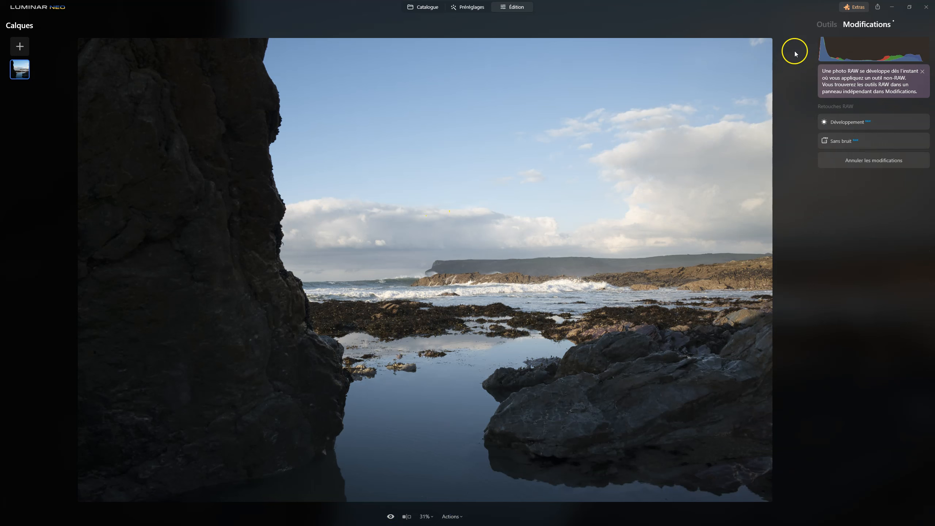
Step: Look at the Outils list, check the remaining RAW edits in Modifications, and return to Outils
click(826, 25)
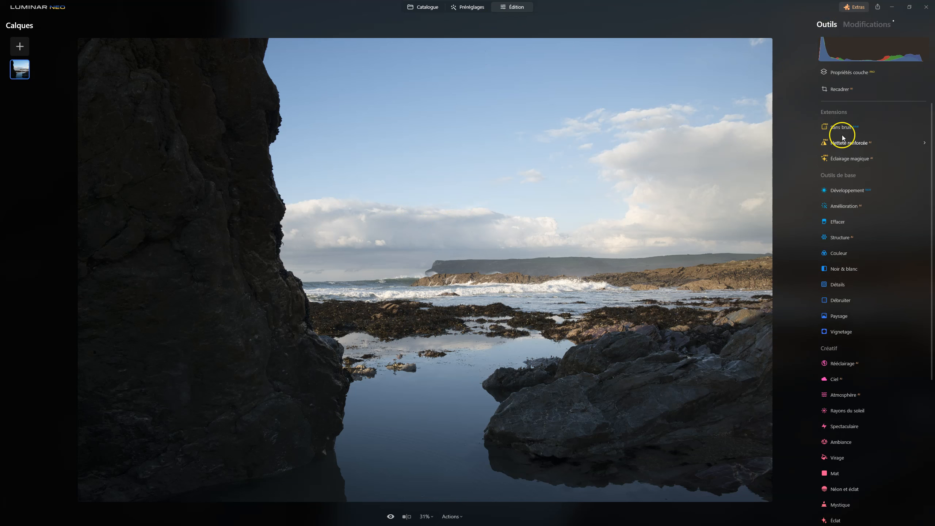
click(877, 26)
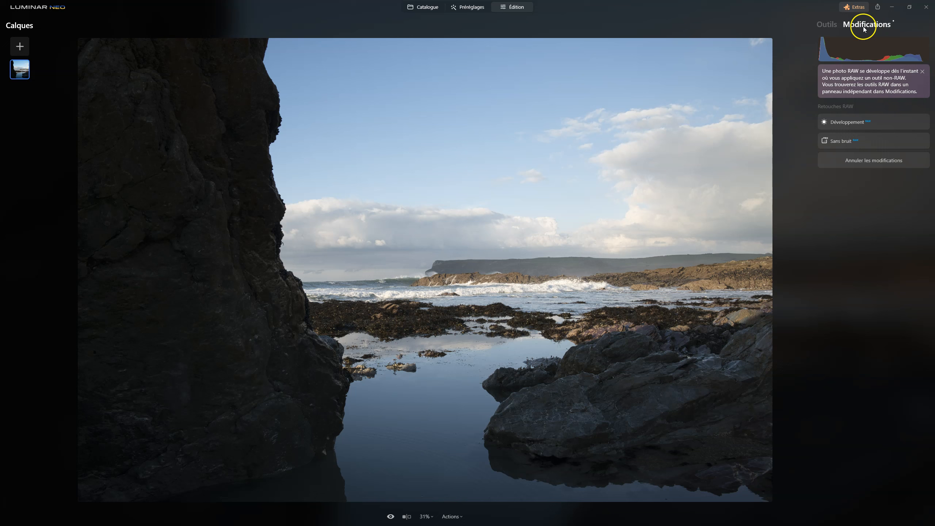
click(829, 25)
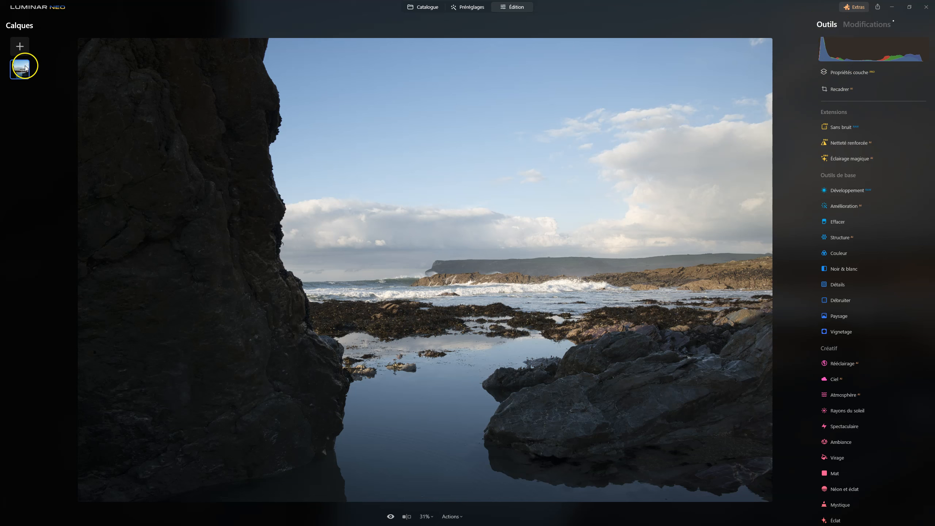
Step: Examine the images available for new layers, then the hide and duplicate options of the photo layer
click(21, 45)
click(20, 23)
click(24, 47)
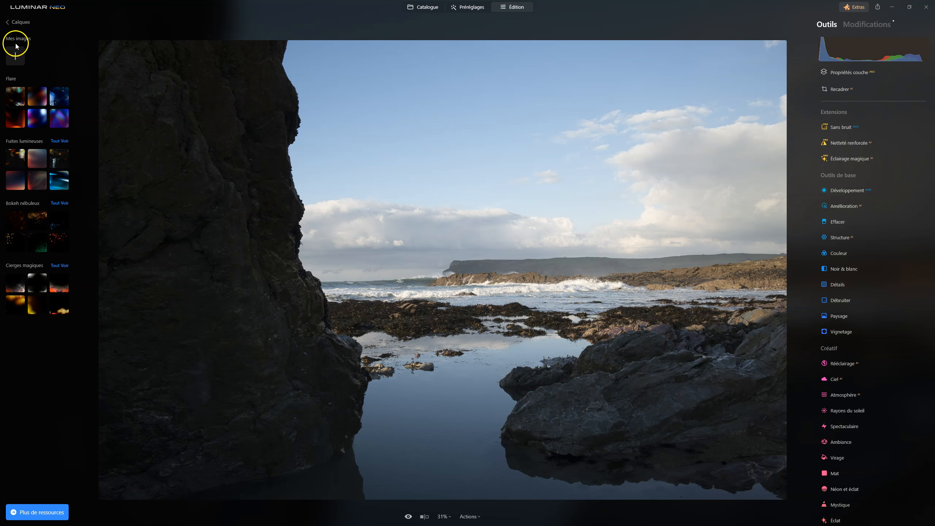
click(12, 23)
right_click(23, 71)
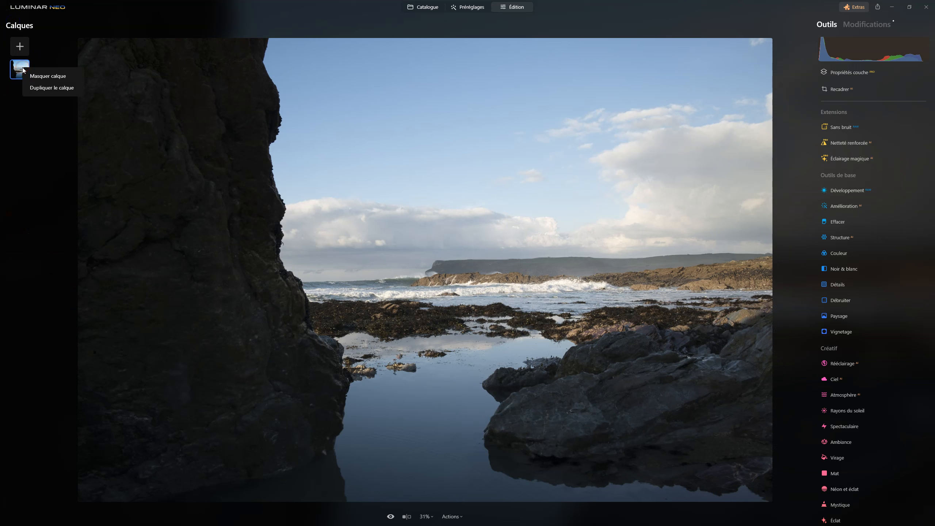
click(37, 88)
click(53, 170)
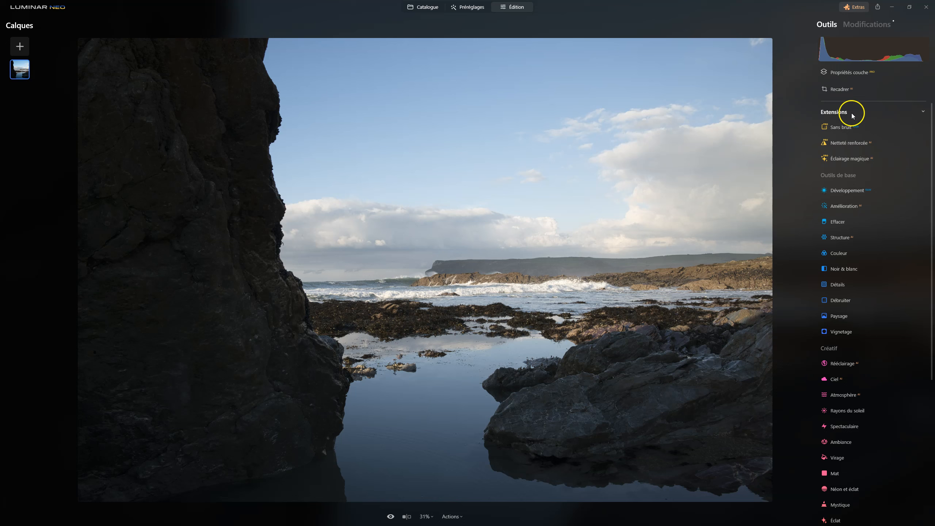
Step: Look through the whole list of tools, from Extensions and Outils de base to Créatif, Portrait and Professionnel
click(777, 446)
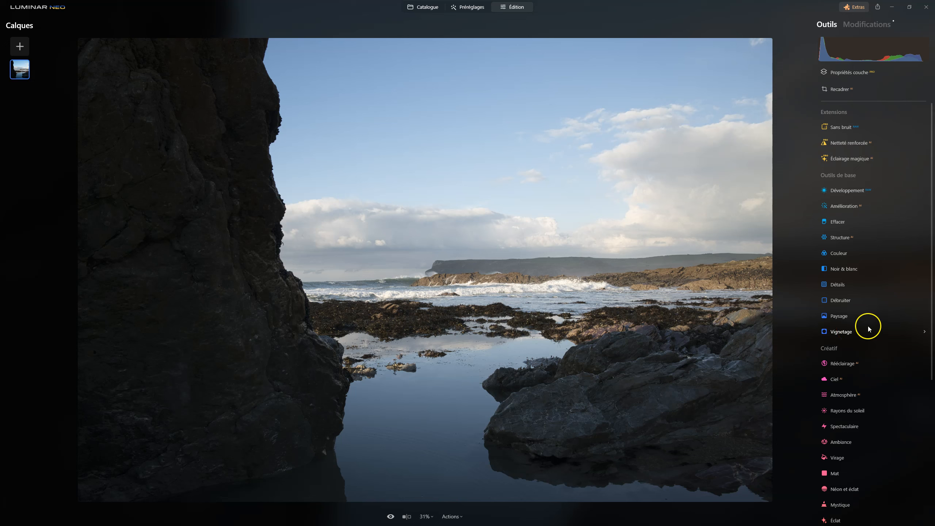
scroll(857, 170, down, 3)
scroll(857, 171, down, 3)
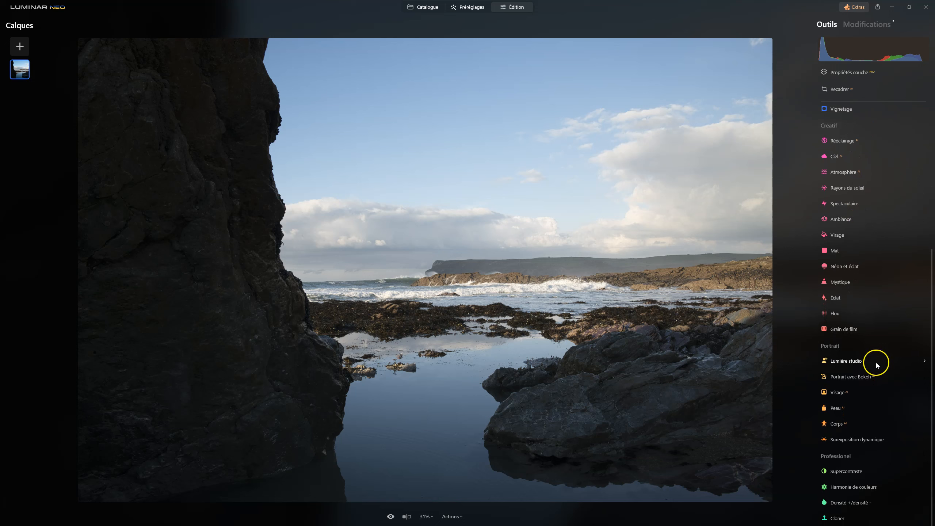
scroll(873, 431, up, 5)
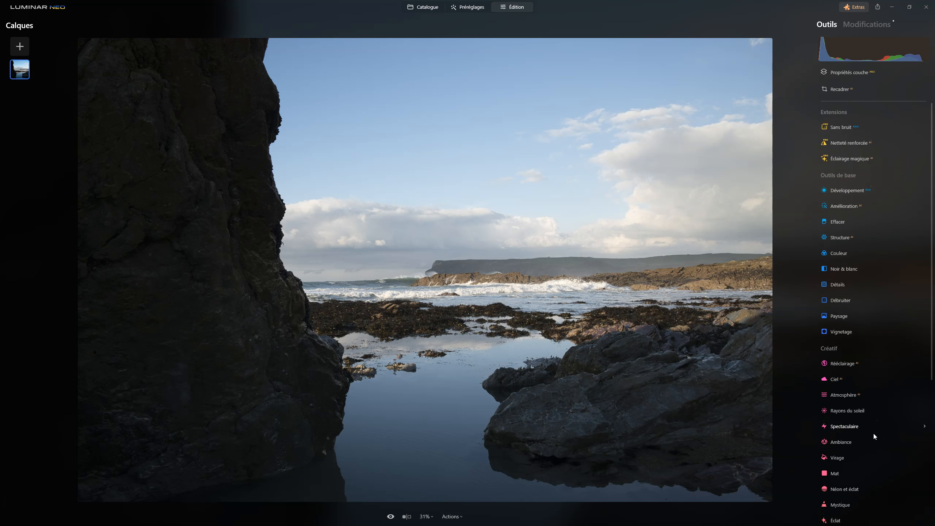
scroll(854, 169, down, 5)
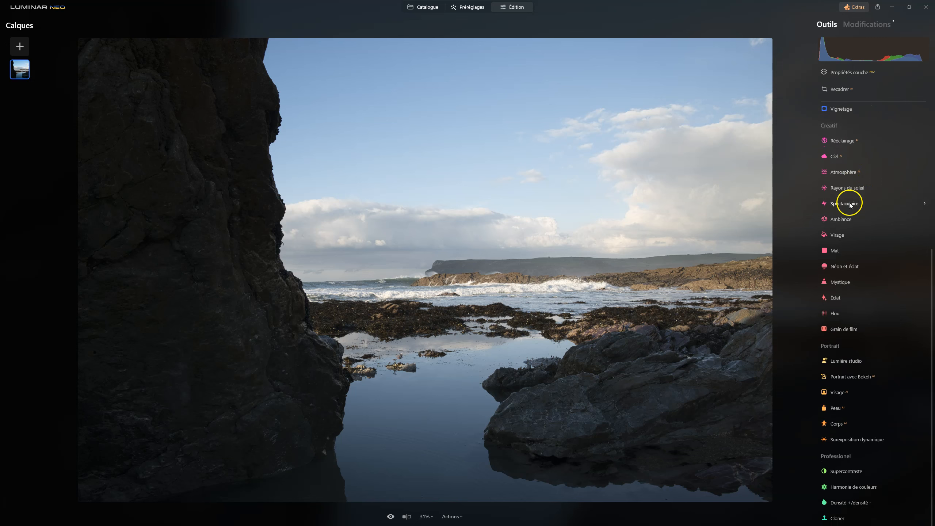
scroll(847, 378, up, 5)
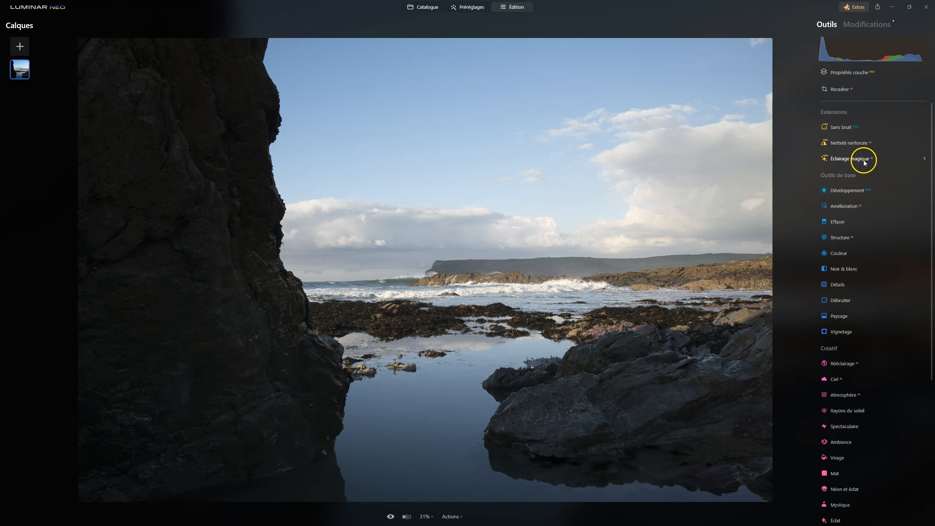
scroll(858, 151, down, 6)
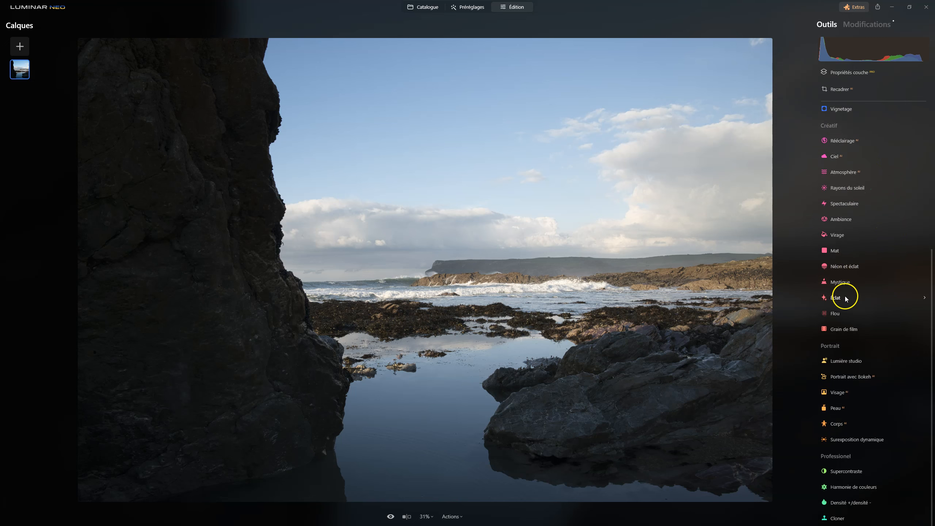
scroll(879, 351, up, 6)
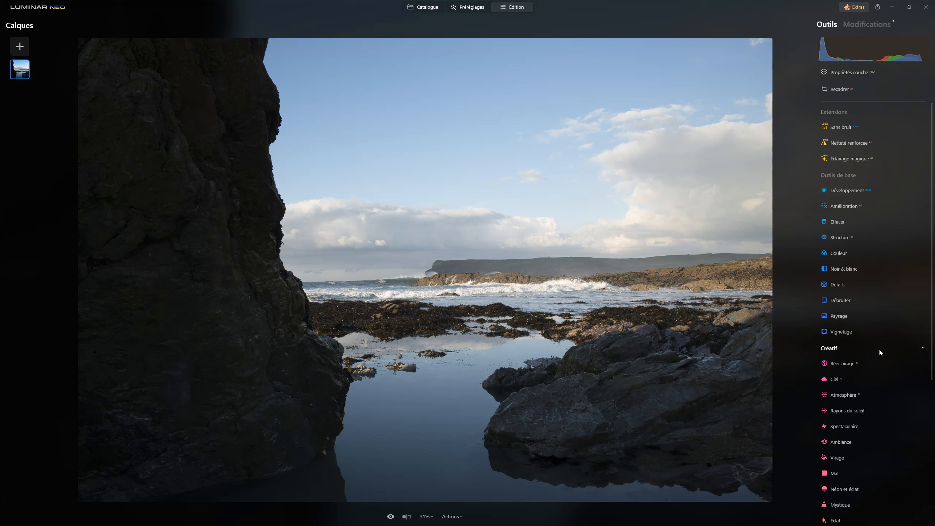
scroll(876, 208, down, 1)
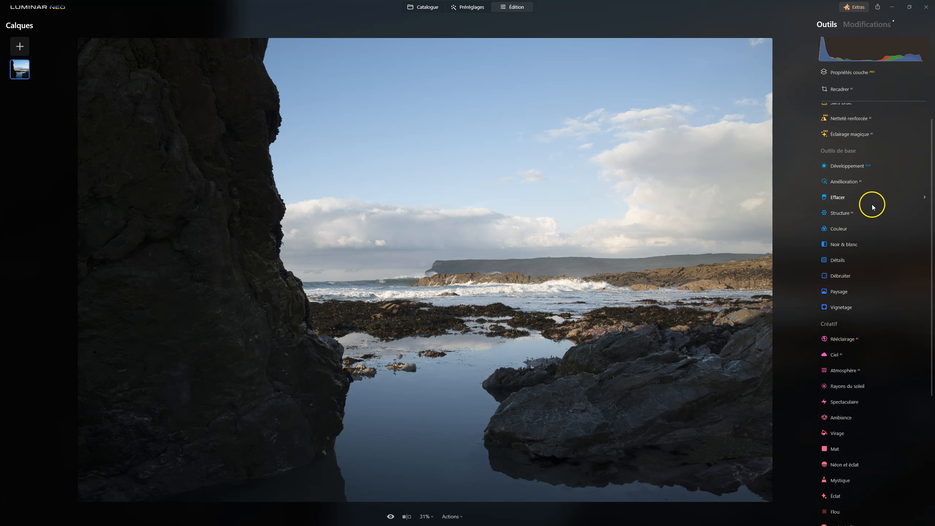
scroll(871, 255, up, 1)
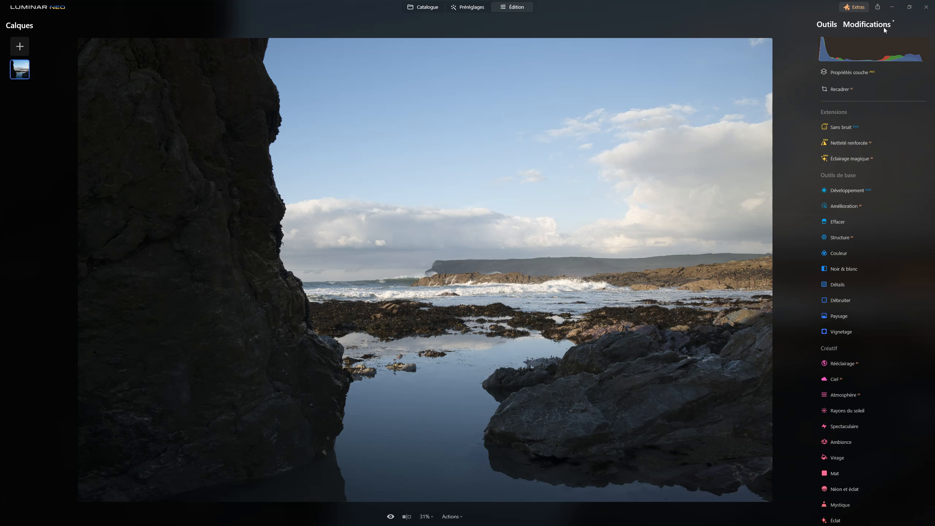
Step: Collapse the Extensions, Outils de base, Créatif, Portrait and Professionnel tool categories
click(838, 113)
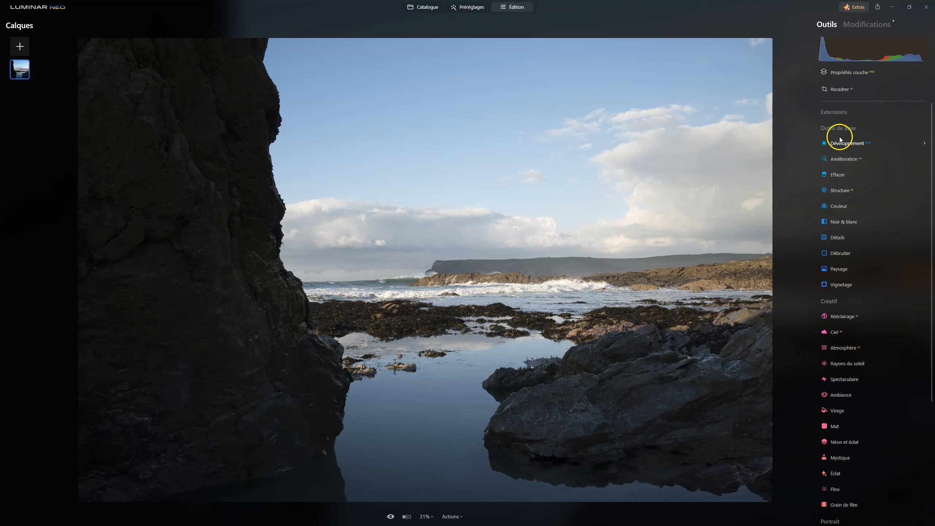
click(841, 130)
click(836, 144)
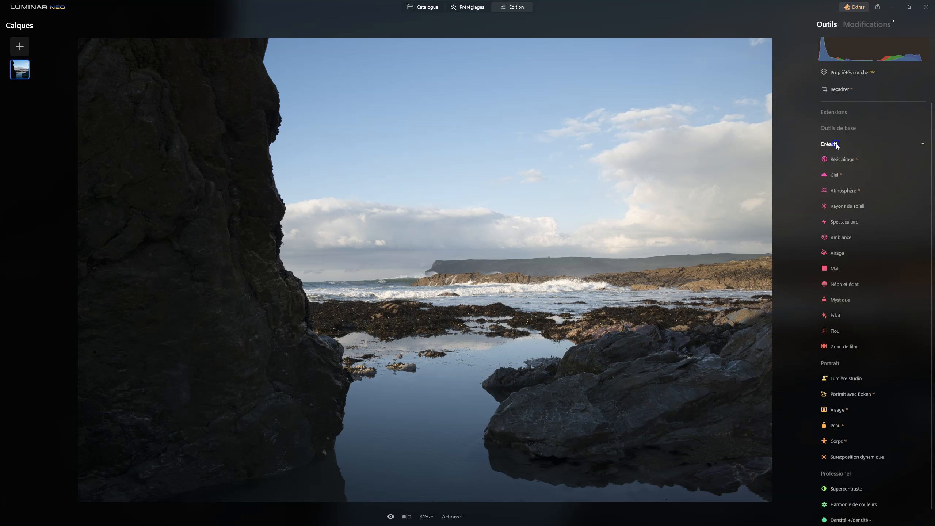
click(832, 161)
click(836, 177)
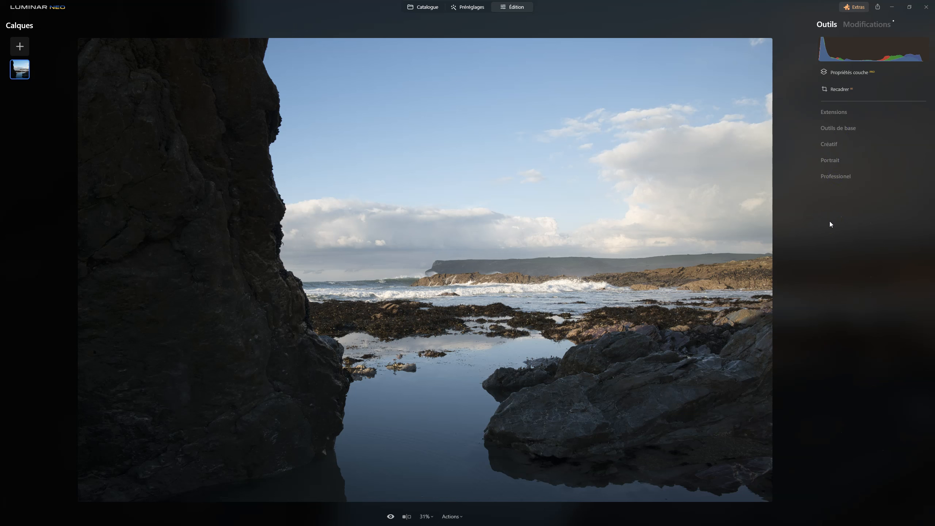
click(842, 196)
Step: Check the tools in the Extensions category, collapse it again and open the Propriétés couche settings
click(836, 112)
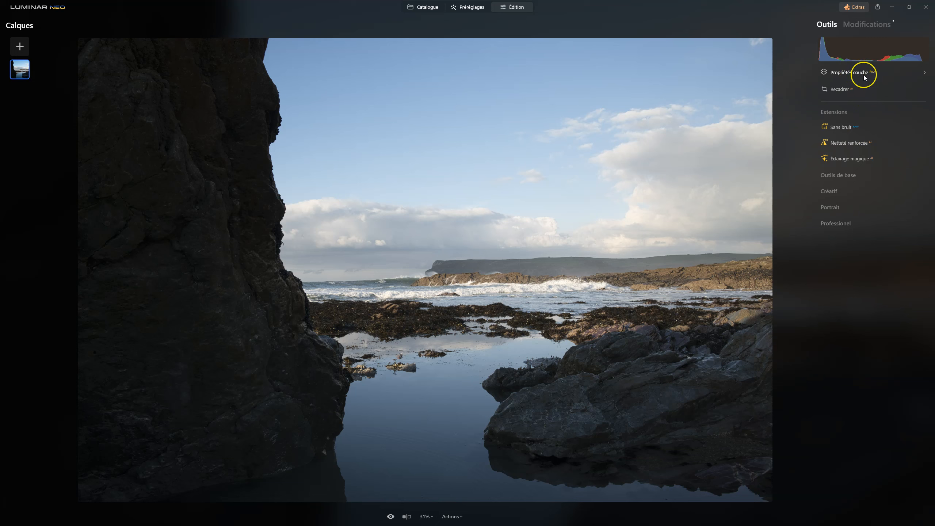
click(834, 112)
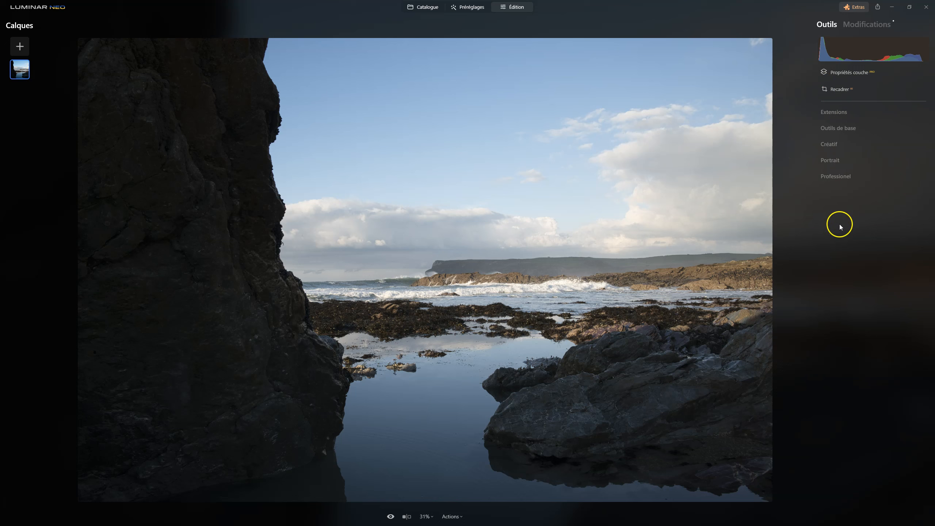
click(833, 73)
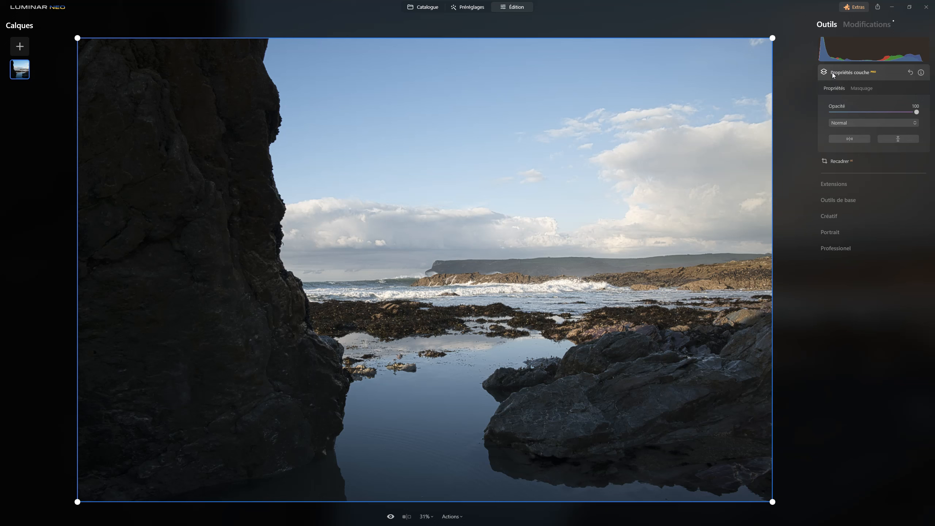
Step: Examine the layer's Masquage options and view its Actions du masque, collapsing them again
click(862, 88)
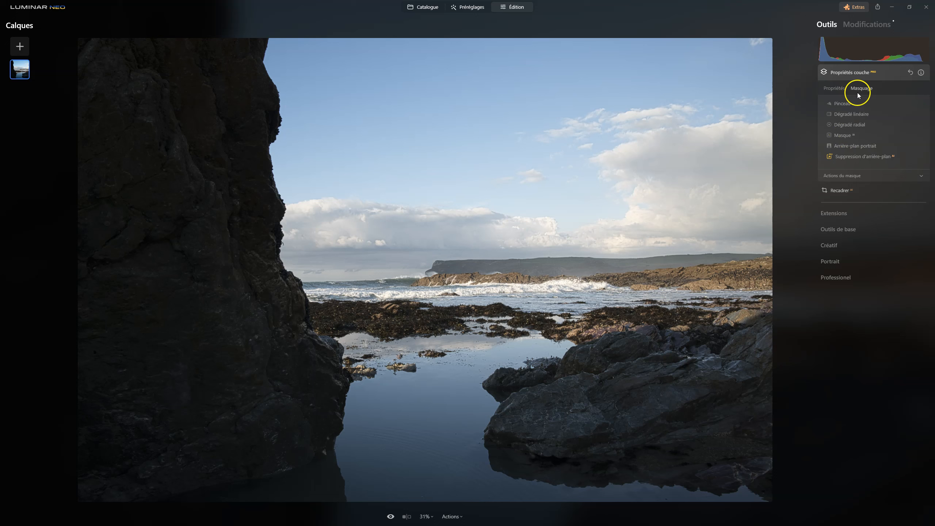
click(922, 175)
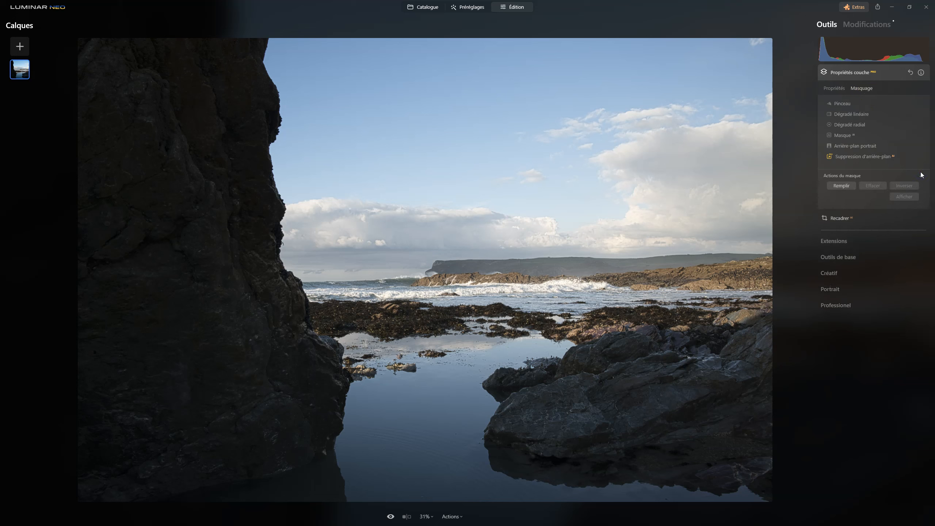
click(852, 175)
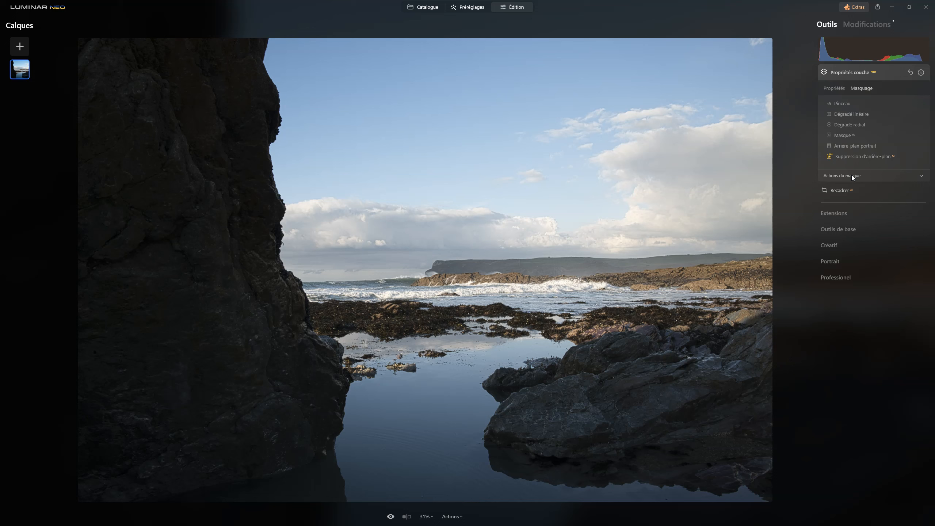
Step: Try the layer's opacity at 0 in Propriétés, and restore it to 100
click(836, 90)
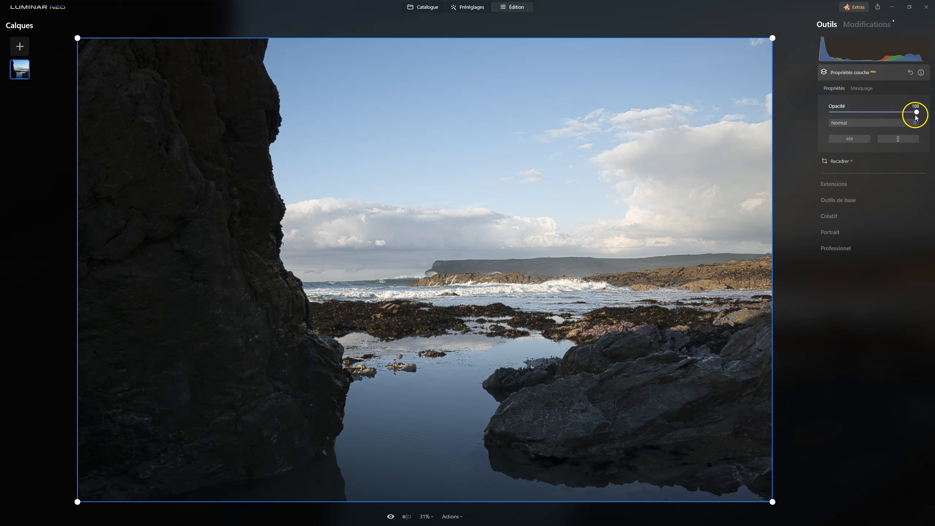
drag(915, 113, 783, 111)
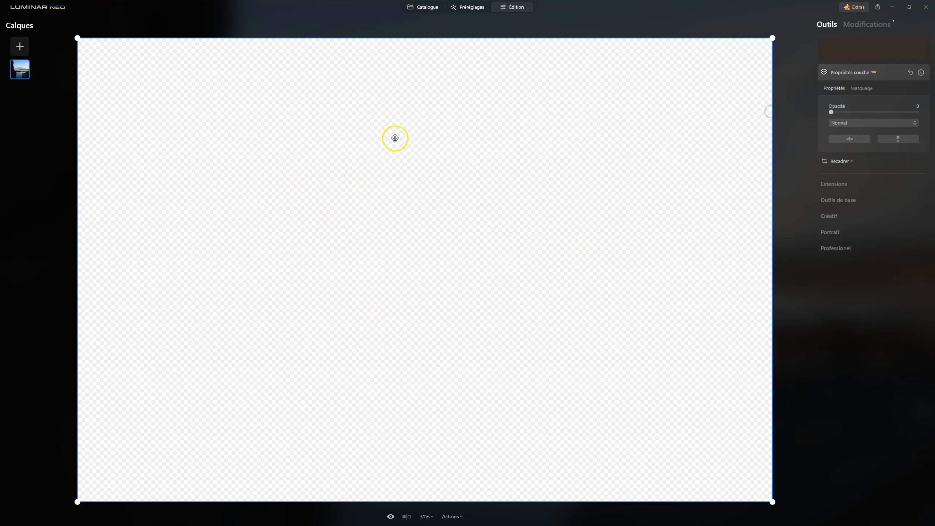
drag(833, 112, 915, 112)
Step: Try the Obscurcir blend mode on the layer, return it to Normal and review the list of blend modes
click(894, 126)
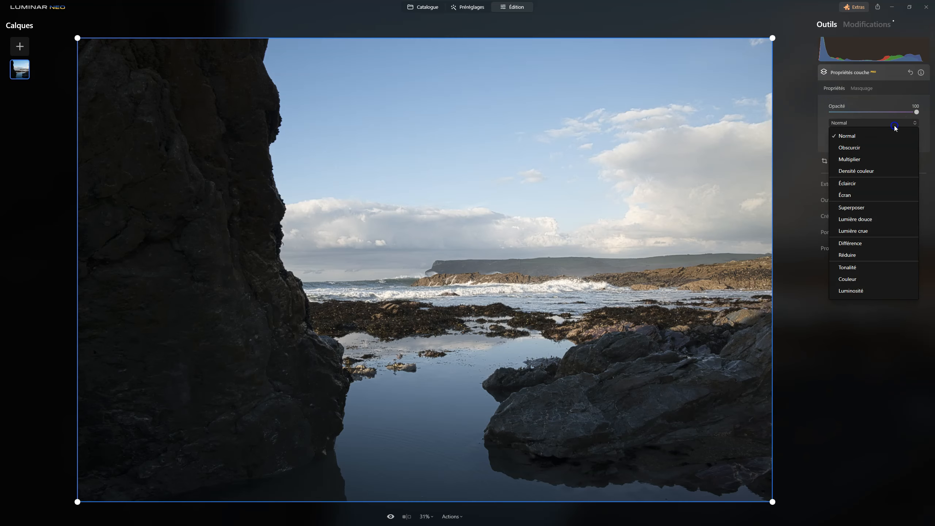
click(849, 148)
click(849, 120)
click(847, 136)
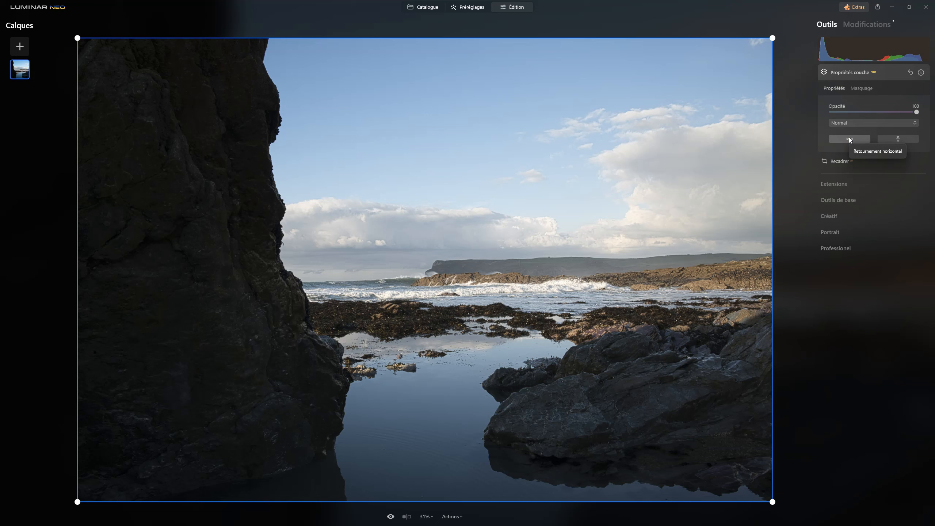
click(859, 124)
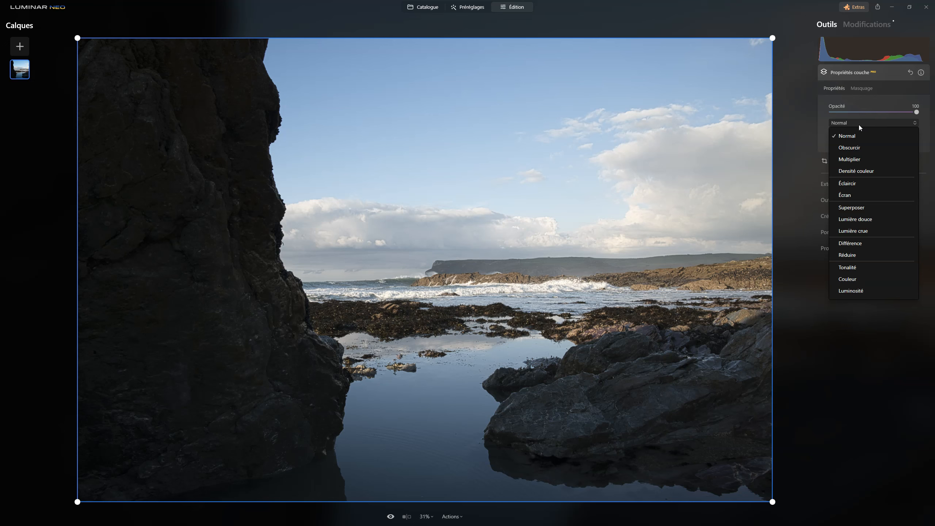
Step: Check the Recadrer ratio, horizon alignment and rotation settings, and leave Recadrer and Propriétés couche collapsed
click(837, 163)
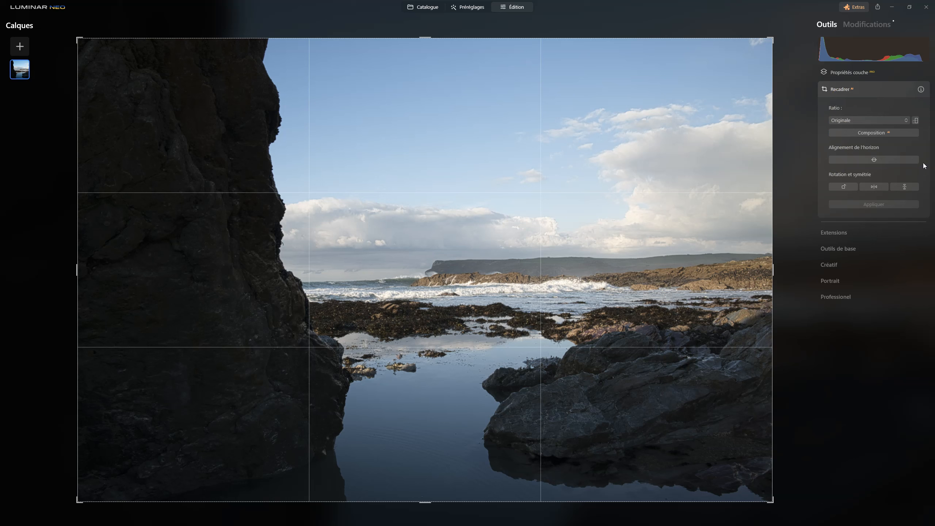
click(843, 89)
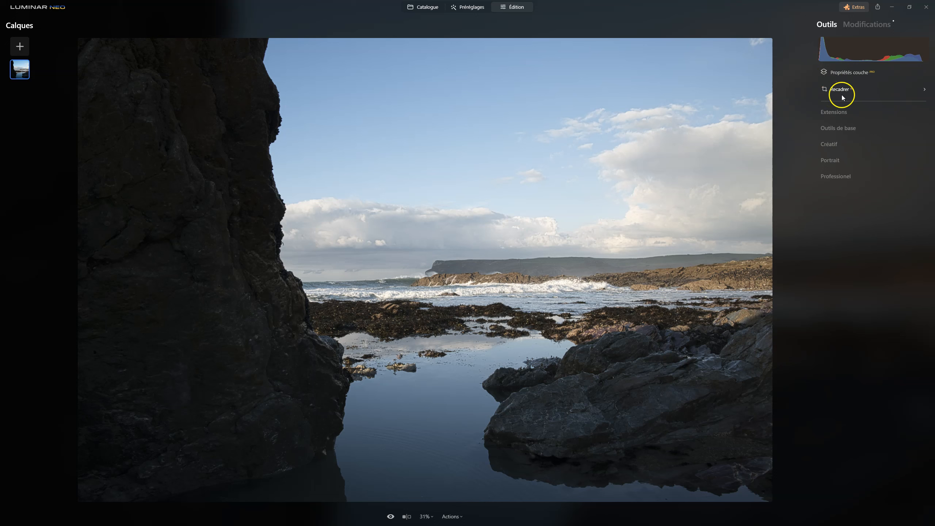
click(863, 73)
click(861, 73)
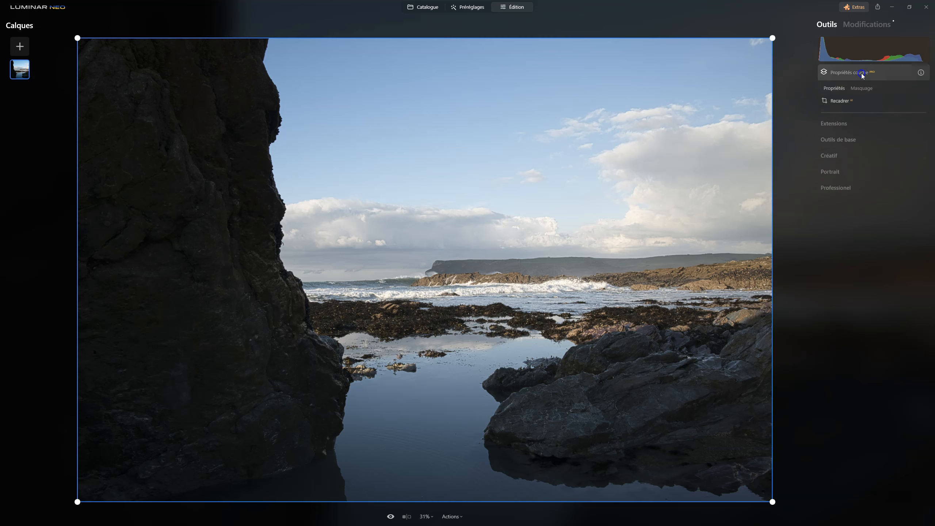
click(841, 89)
click(840, 89)
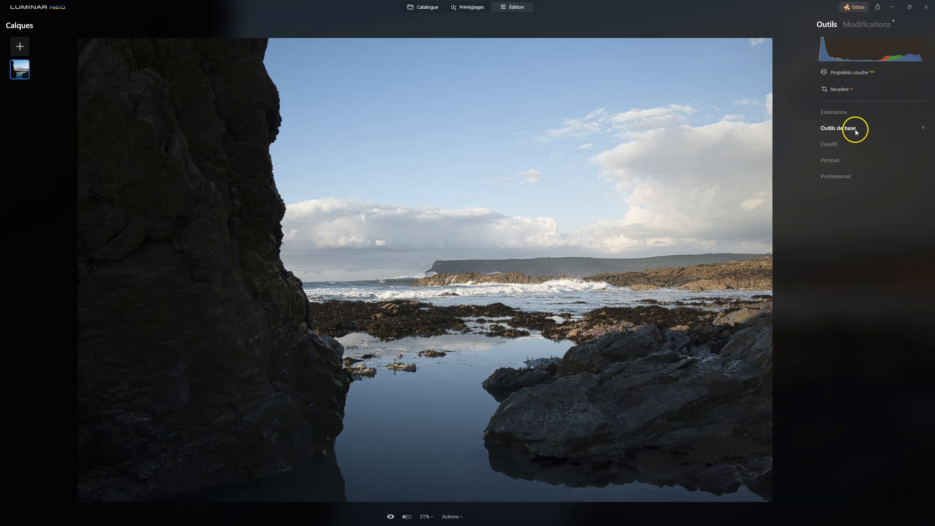
Step: Expand the tool categories from Extensions to Professionel to look through their tools, and collapse them all again
click(843, 116)
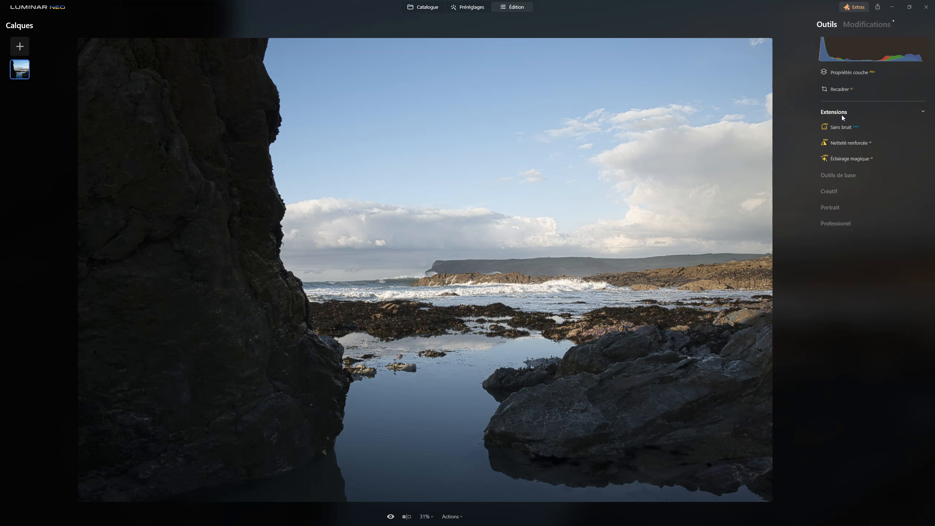
click(840, 175)
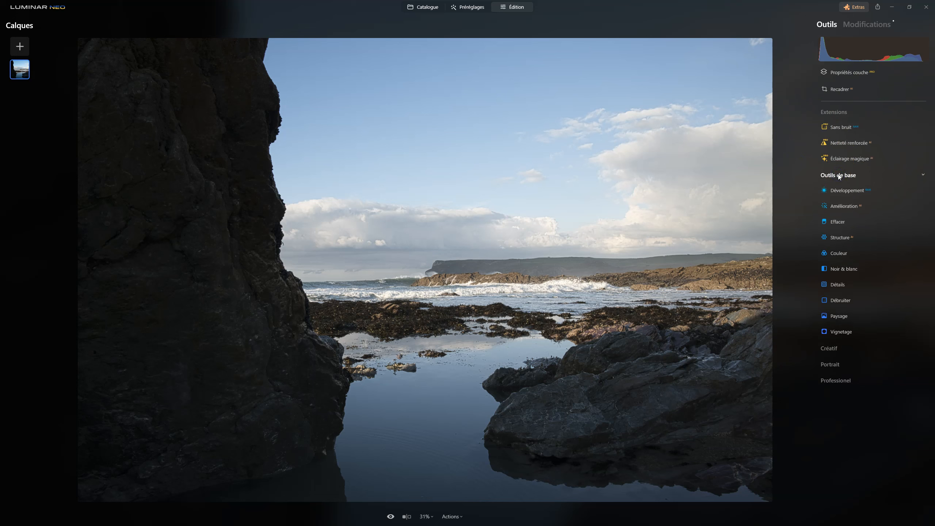
click(838, 347)
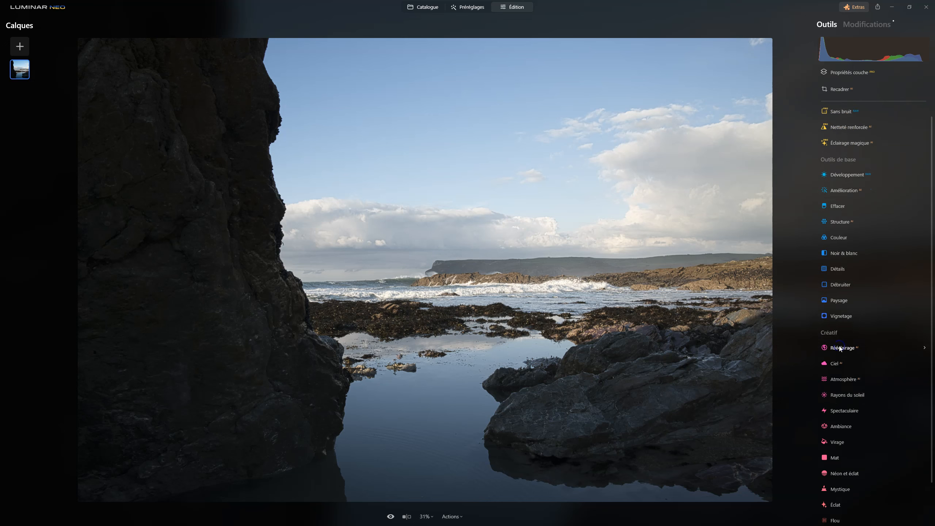
click(833, 503)
click(841, 514)
scroll(844, 444, up, 3)
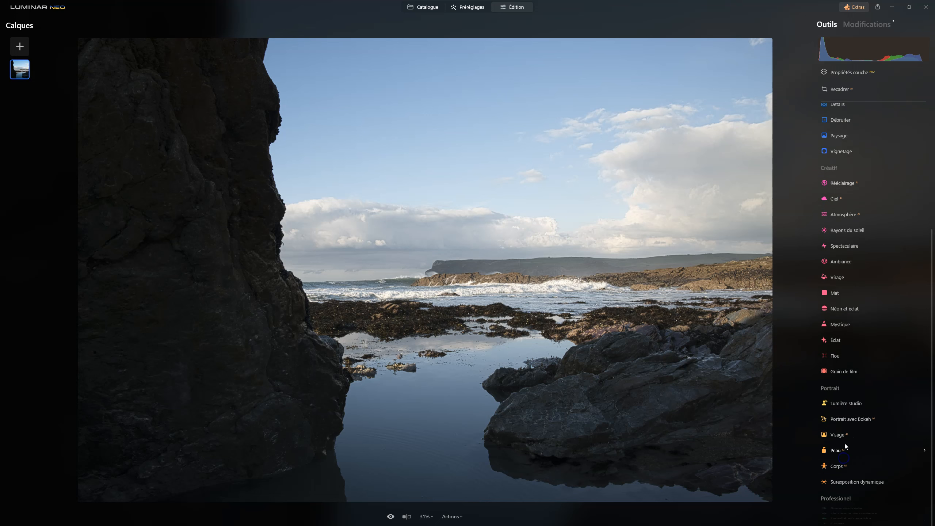
scroll(839, 408, up, 5)
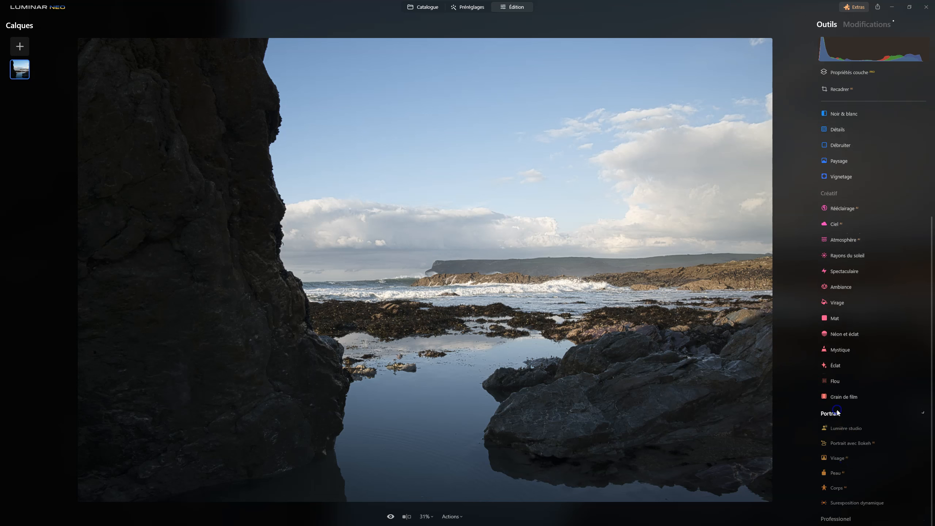
click(834, 283)
click(843, 175)
click(836, 113)
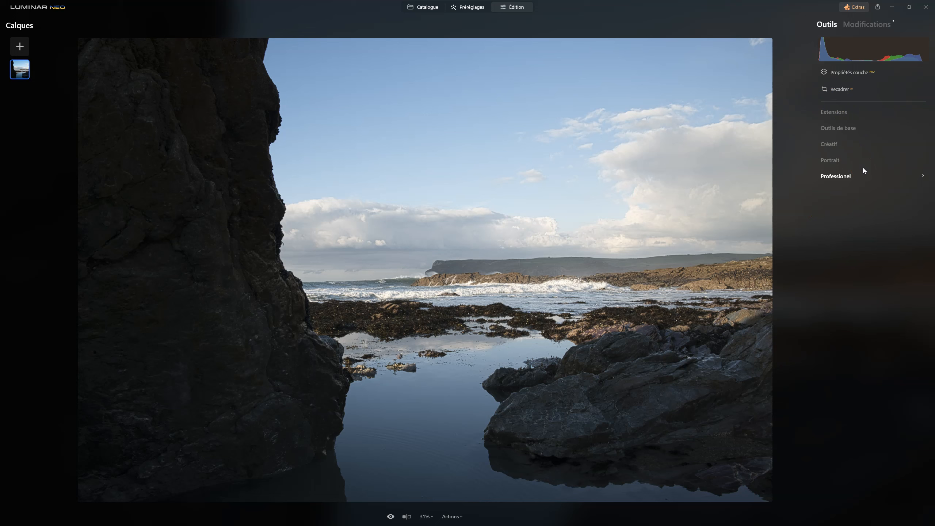
Step: Look at the Créatif, Professionel and Outils de base tools by expanding these categories individually, leaving only Professionel expanded
click(833, 145)
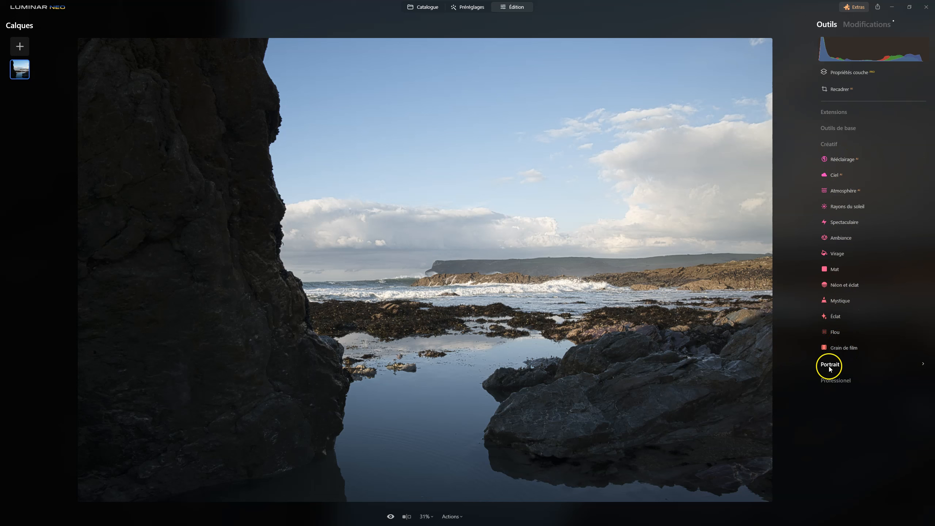
click(837, 144)
click(834, 180)
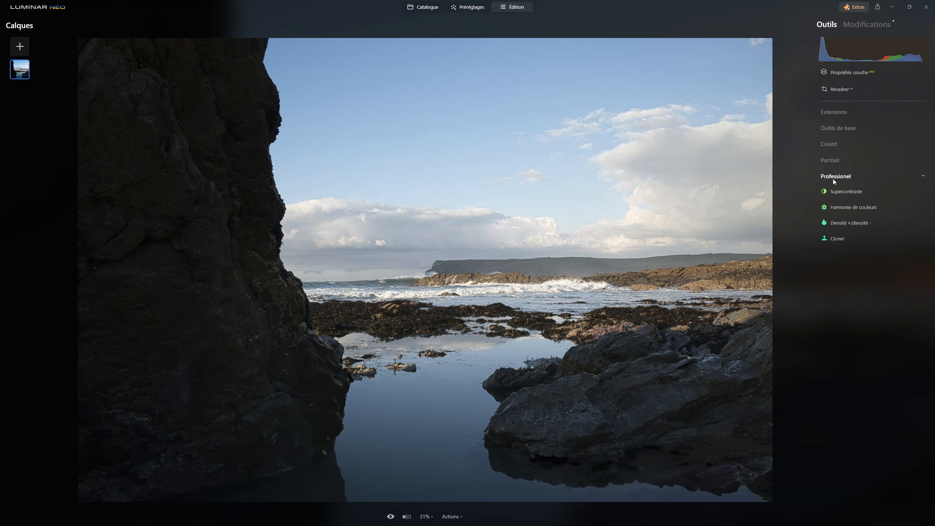
click(829, 143)
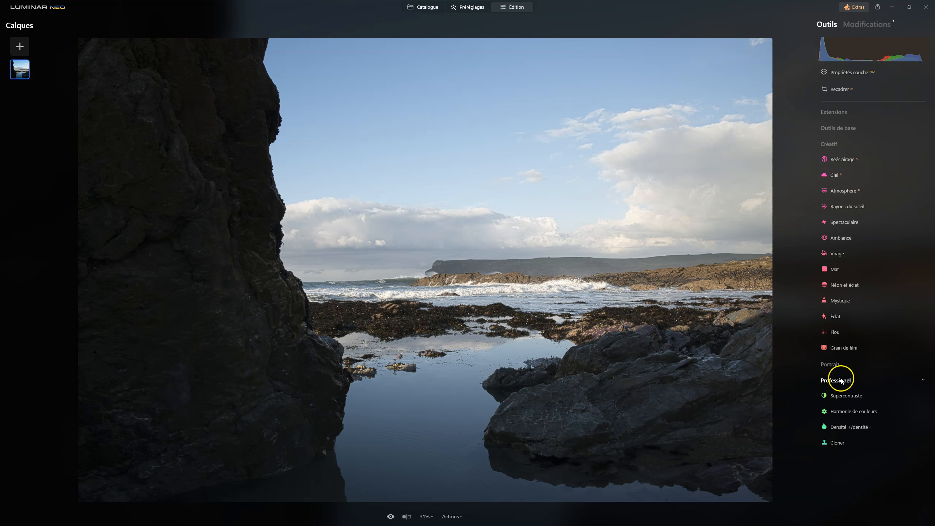
click(828, 145)
click(825, 127)
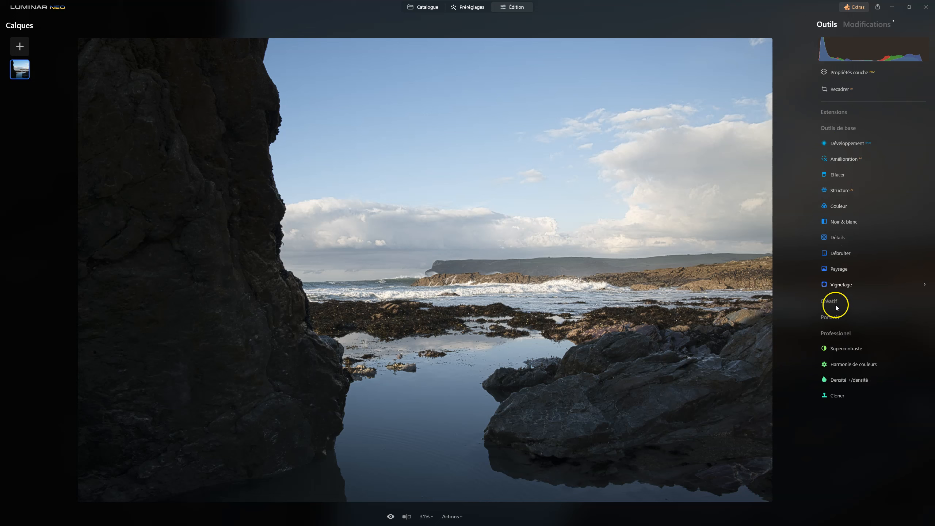
click(839, 129)
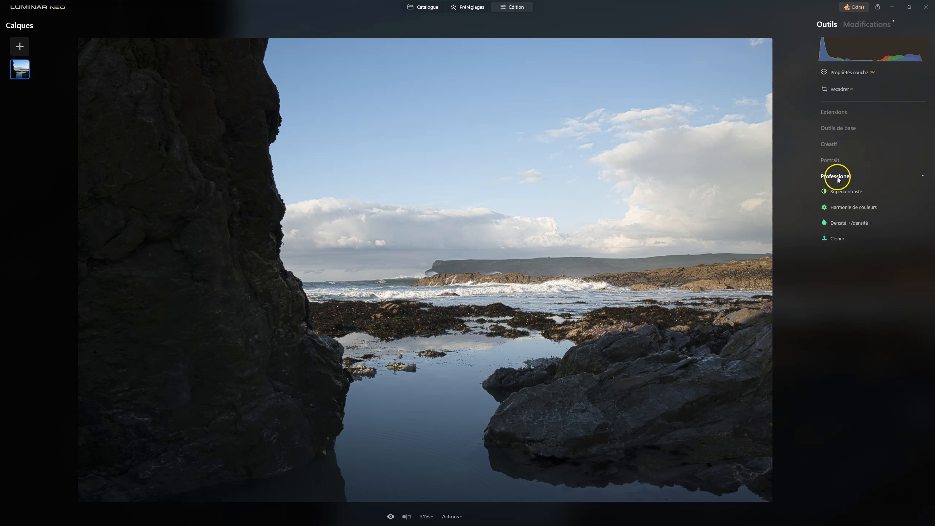
Step: View the Portrait tools together with the Créatif and Outils de base categories, and collapse all of them
click(826, 145)
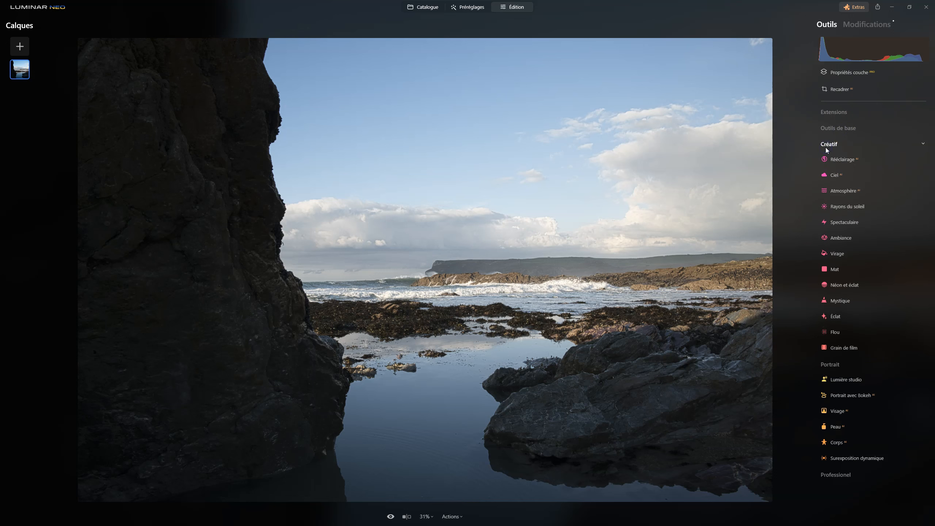
click(829, 128)
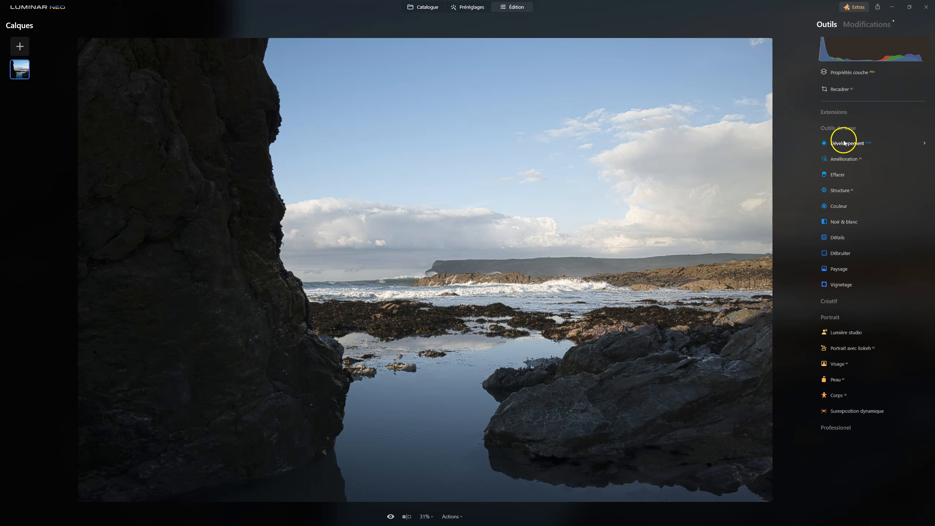
click(832, 128)
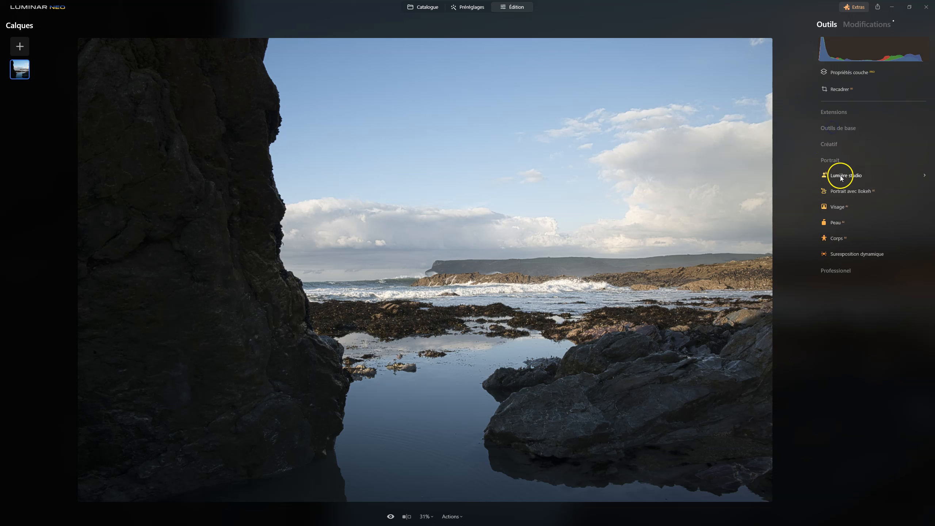
click(834, 161)
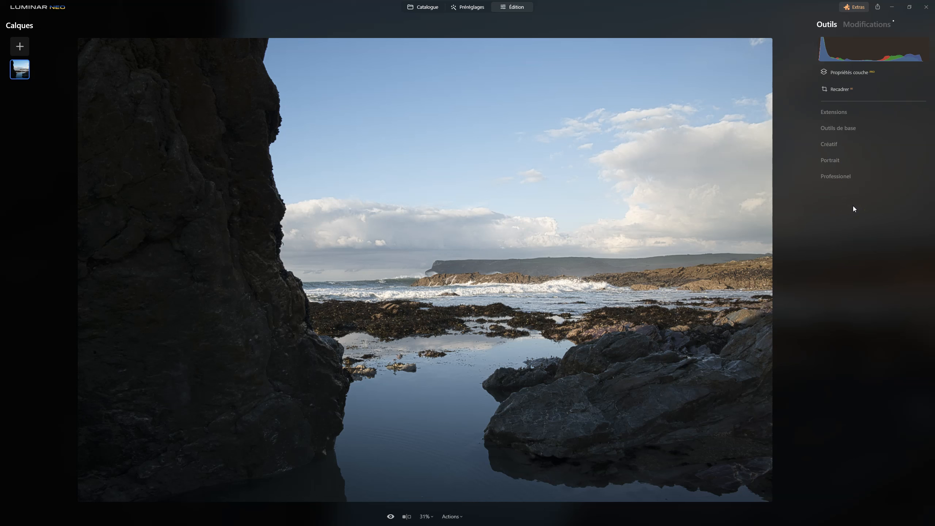
Step: Add the Développement, Amélioration and Structure tools from Outils de base to the favourites
click(847, 128)
click(851, 143)
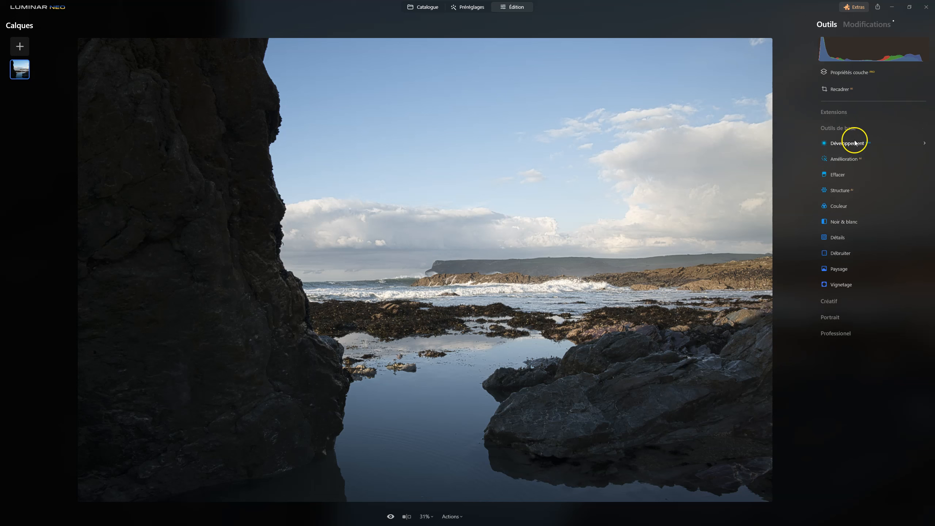
right_click(849, 144)
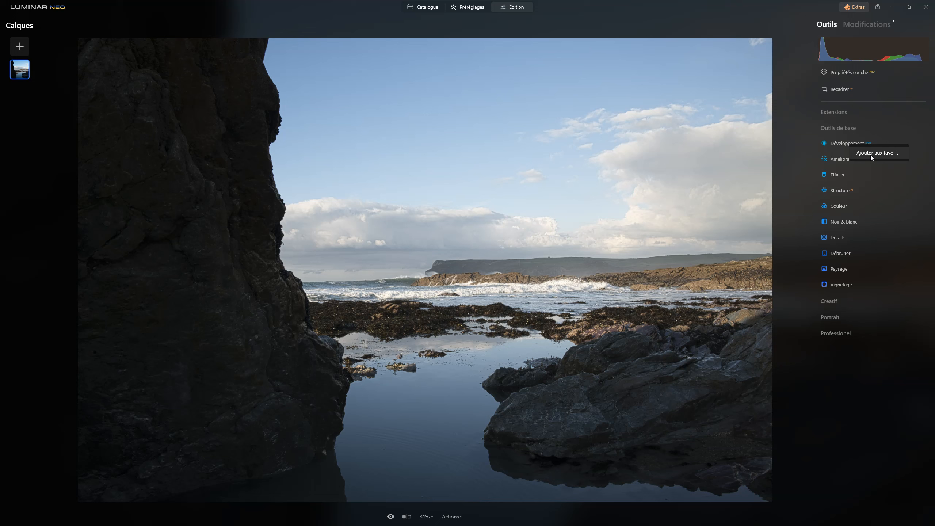
click(872, 155)
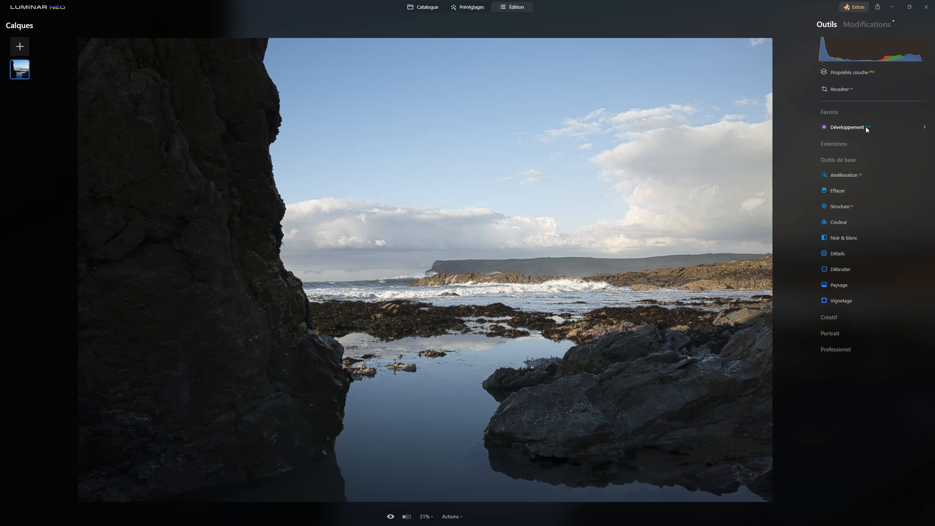
right_click(855, 184)
click(860, 181)
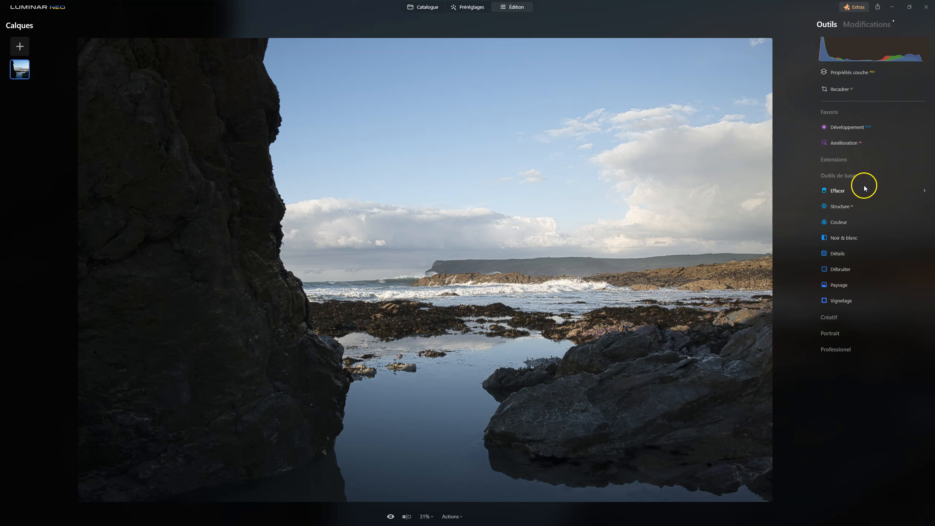
right_click(839, 206)
click(872, 216)
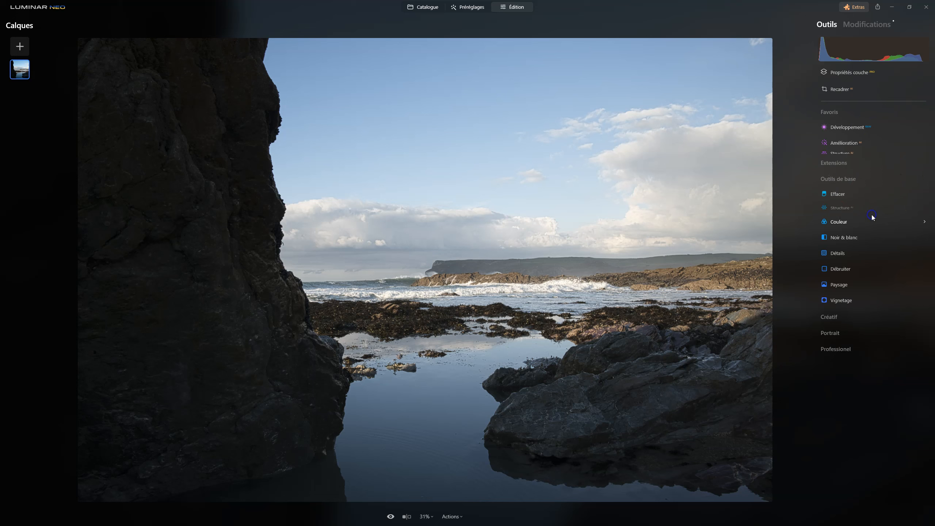
Step: Add the Supercontraste and Harmonie de couleurs tools from the Professionel category to the favourites
click(838, 350)
right_click(845, 367)
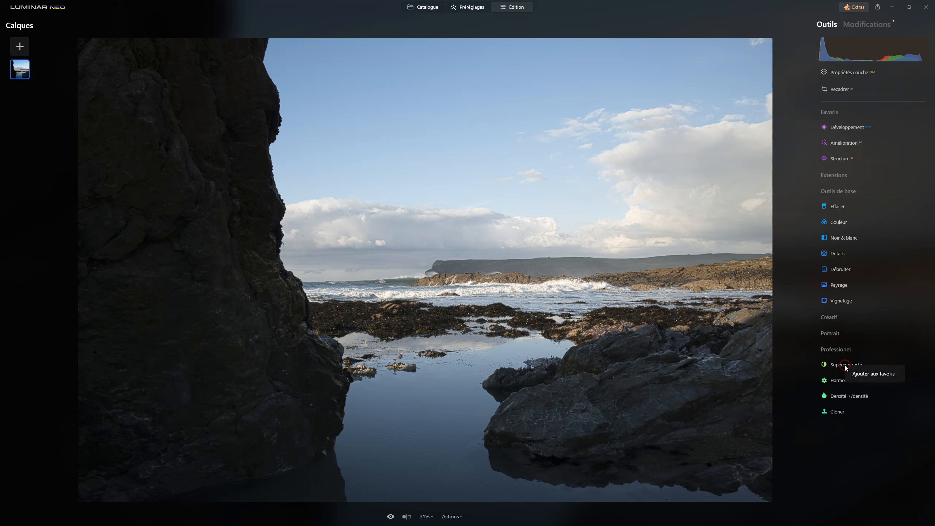
click(860, 372)
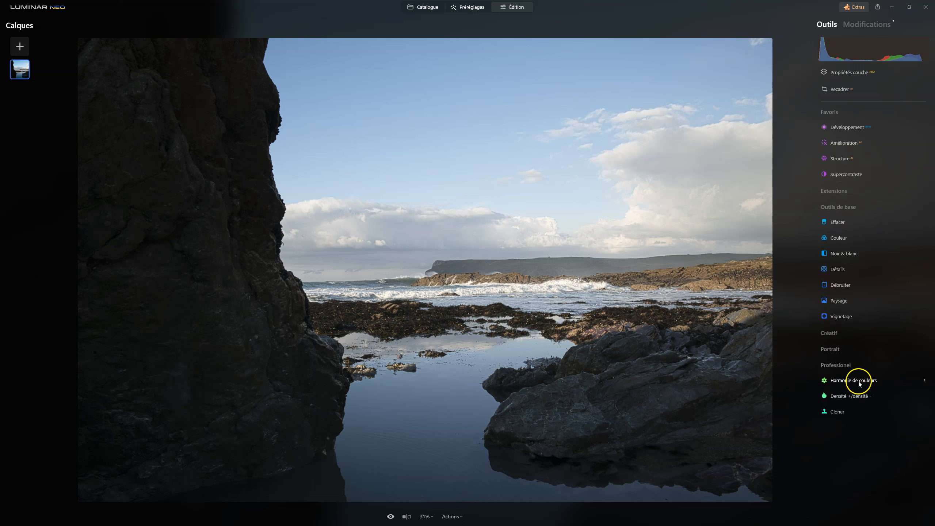
right_click(859, 381)
click(874, 391)
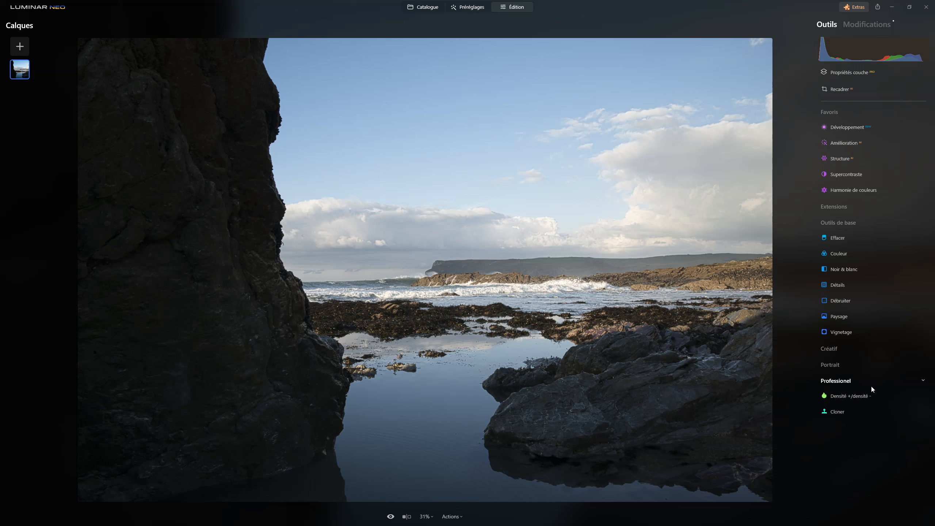
Step: Review the Extensions, Outils de base and Professionel tools, and collapse these categories so only the favourites stay listed
click(834, 382)
click(836, 207)
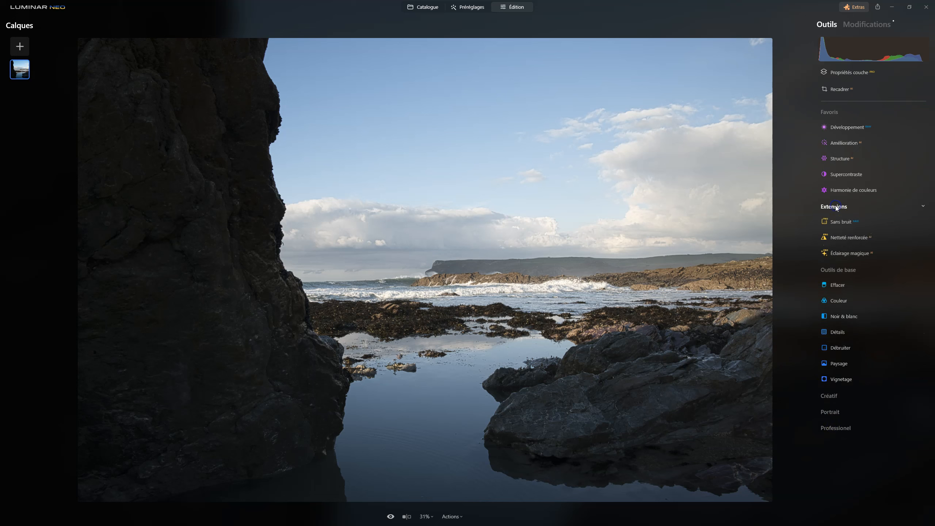
click(836, 207)
click(835, 223)
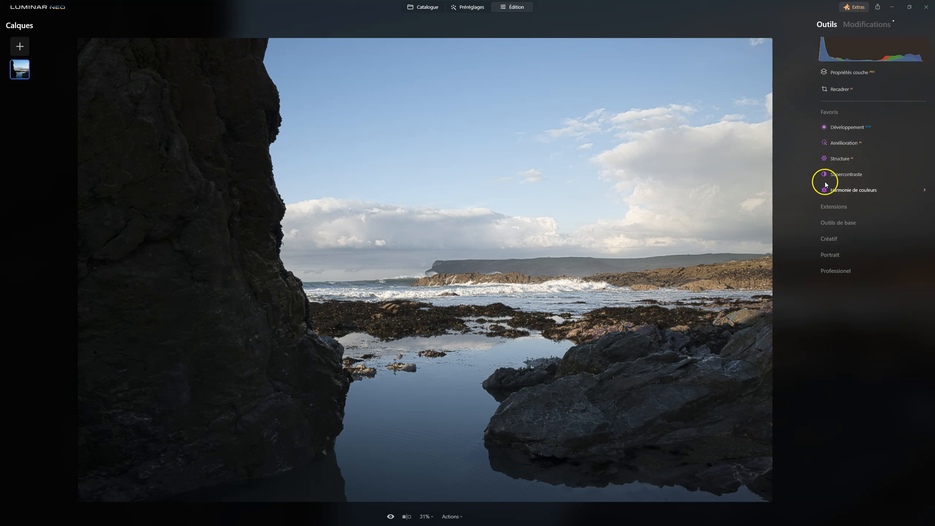
click(851, 222)
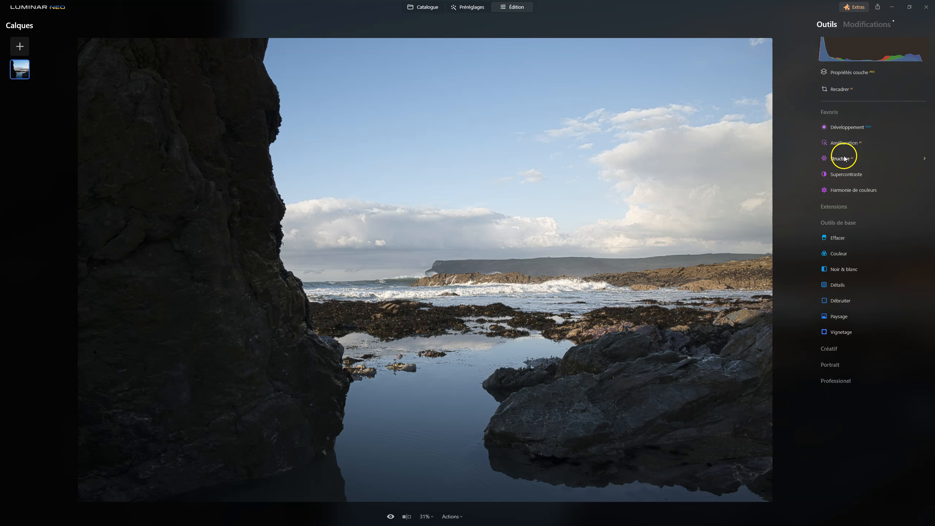
click(852, 381)
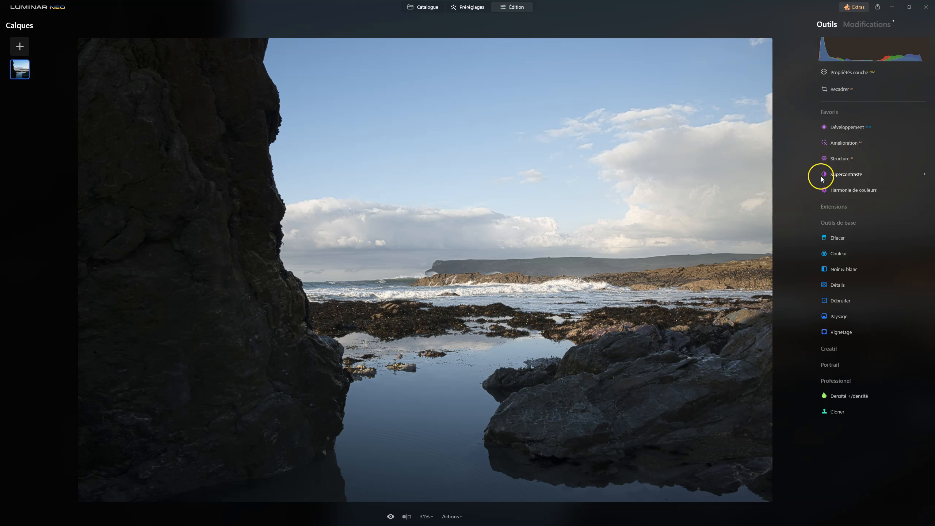
click(843, 384)
click(835, 223)
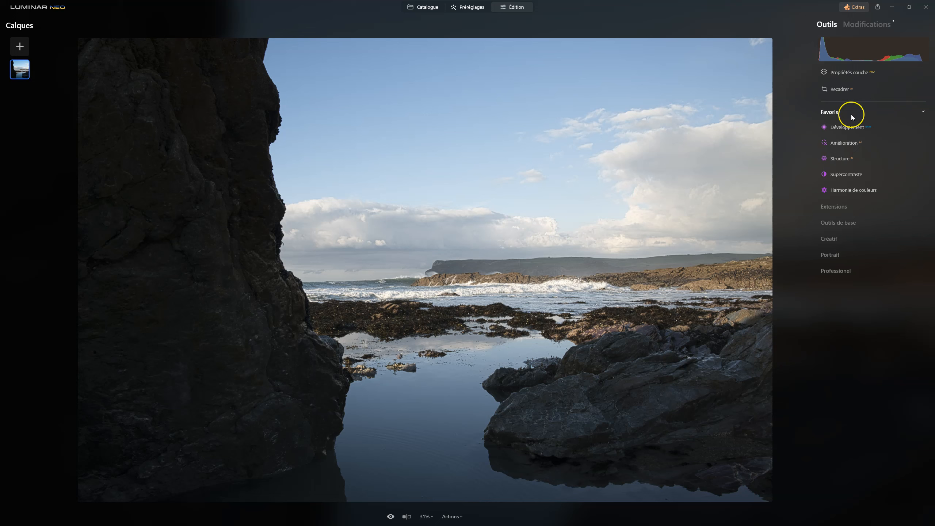
click(858, 187)
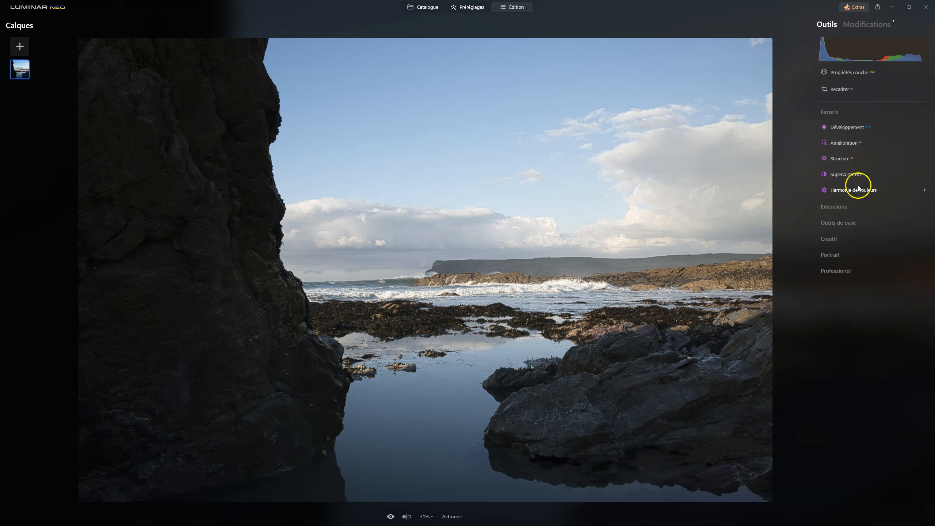
Step: Add the Mat tool from the Créatif category to the favourites and collapse Créatif
click(827, 238)
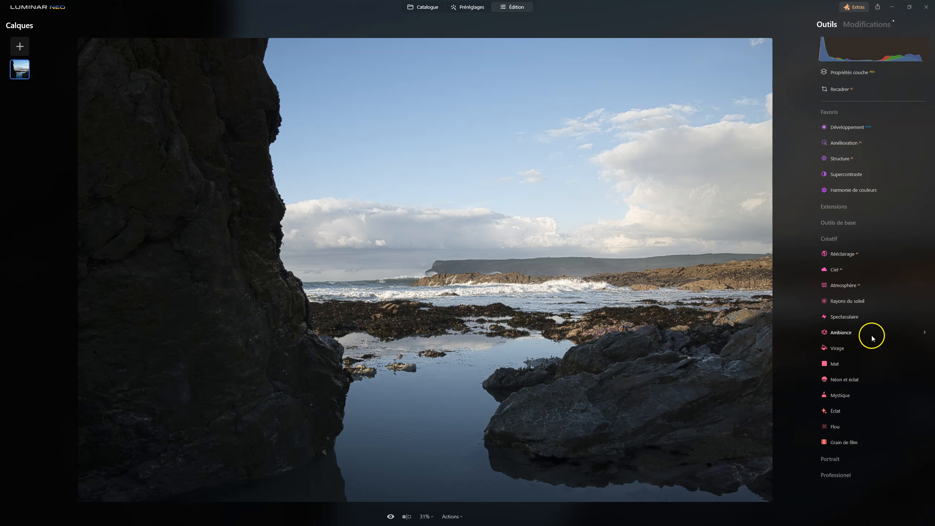
right_click(831, 365)
click(851, 373)
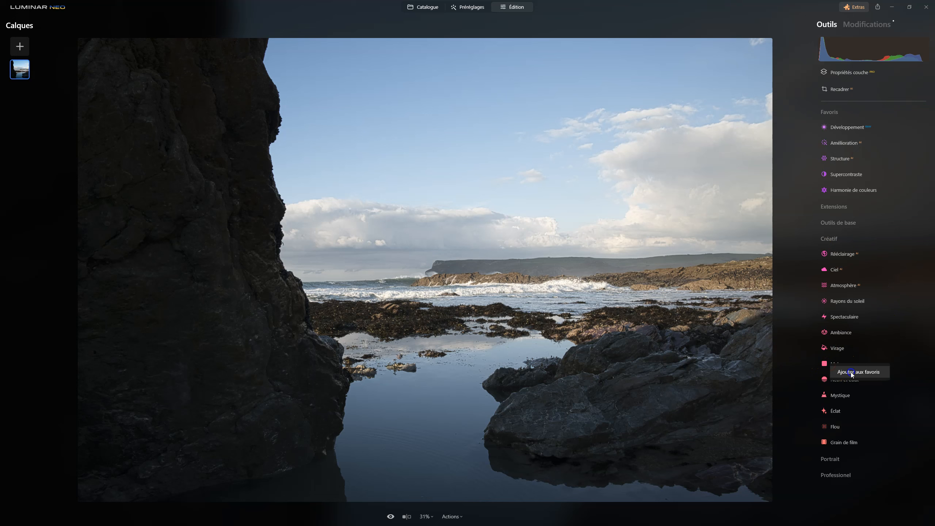
click(834, 255)
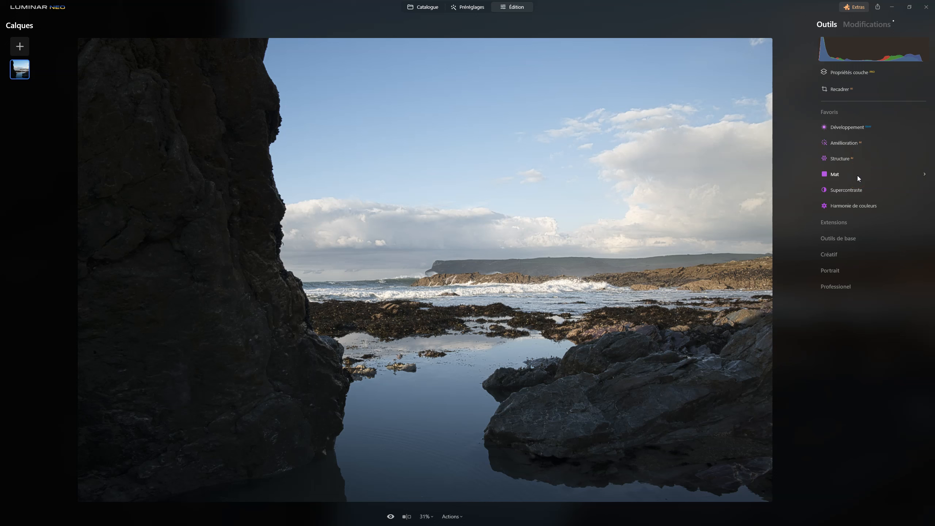
Step: Remove the Mat tool from the favourites
click(859, 176)
right_click(838, 175)
click(858, 179)
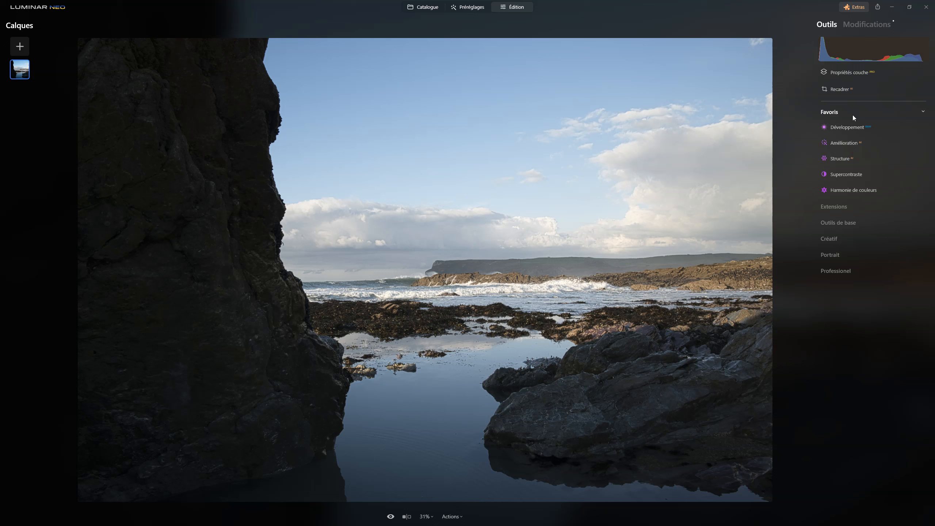
Step: Remove the Supercontraste and Harmonie de couleurs tools from the favourites
right_click(837, 175)
click(847, 184)
right_click(843, 176)
click(851, 184)
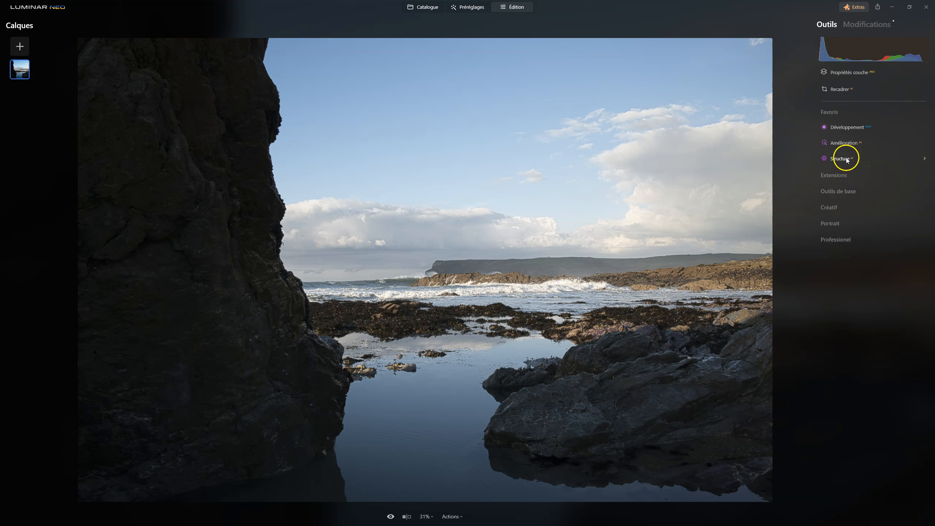
Step: Collapse the favourites and look through the Portrait, Outils de base and Professionel categories
click(833, 113)
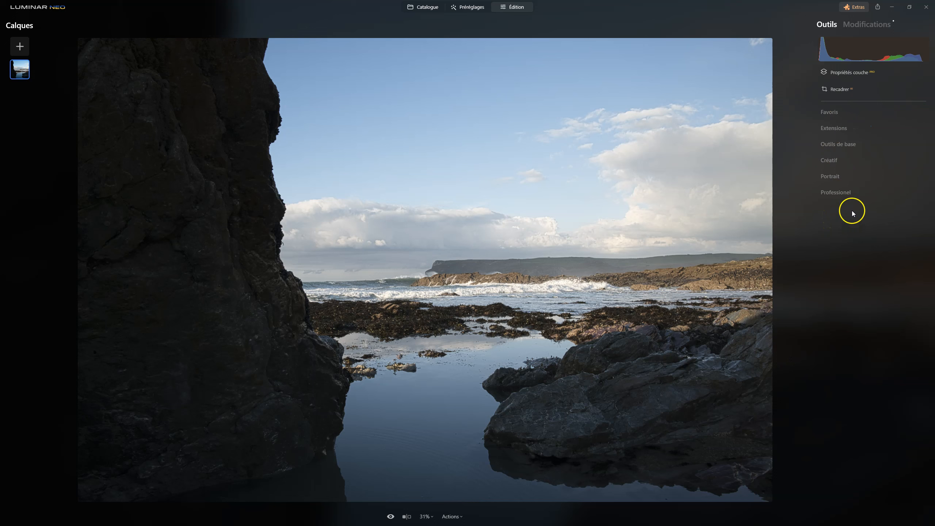
click(840, 177)
click(836, 144)
click(841, 193)
click(841, 193)
click(837, 136)
Step: Open Développement from the favourites and set the camera profile to Camera Flat
click(831, 112)
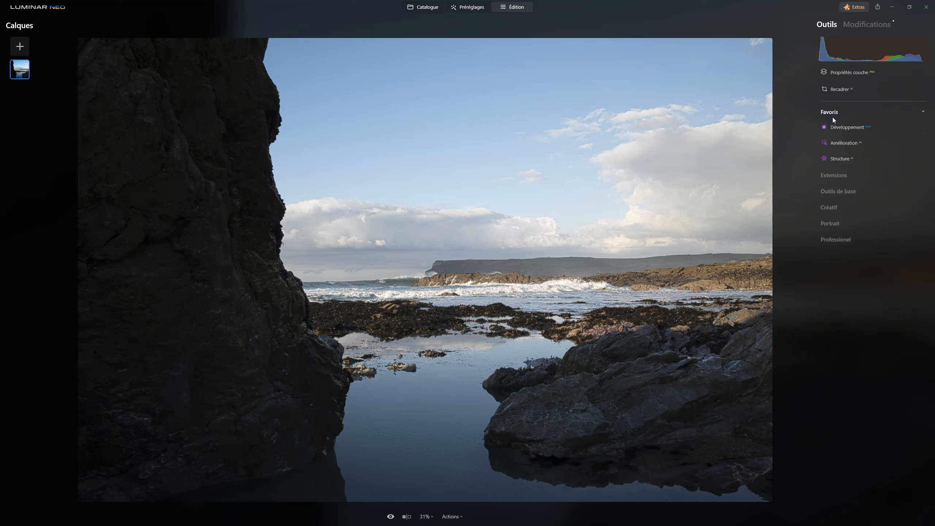
click(833, 128)
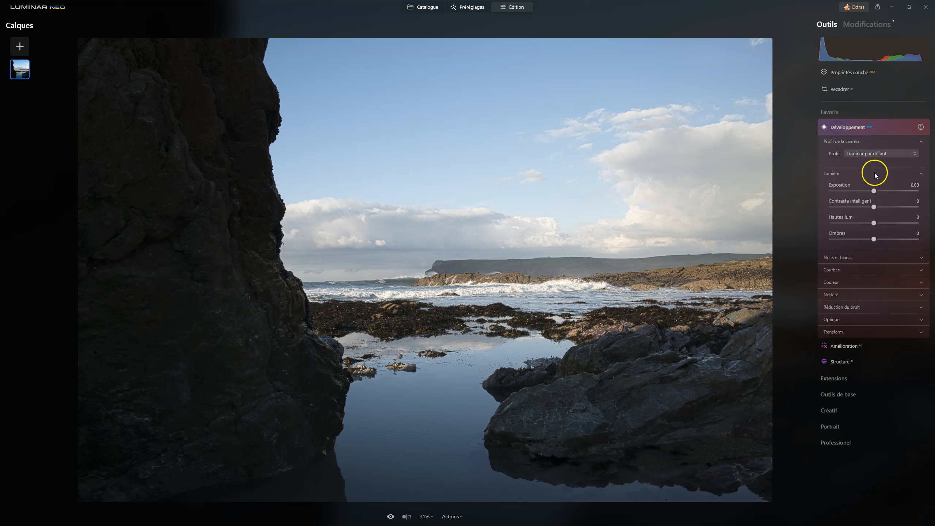
click(878, 154)
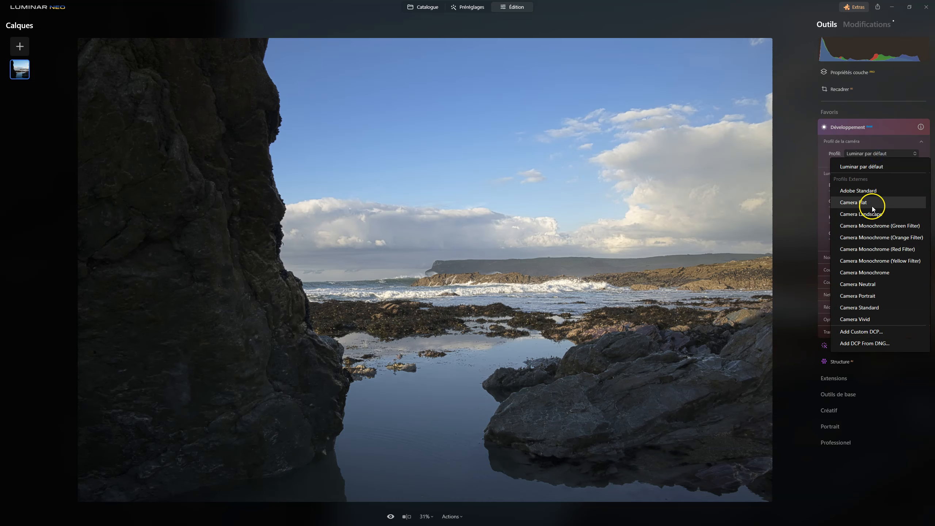
click(870, 204)
Step: Set Ombres to 22, Hautes lum. to -64, Blancs to 29 and Noirs to -20, and show the clipping warnings
mouse_move(875, 237)
mouse_down()
mouse_move(896, 238)
mouse_move(884, 235)
mouse_up()
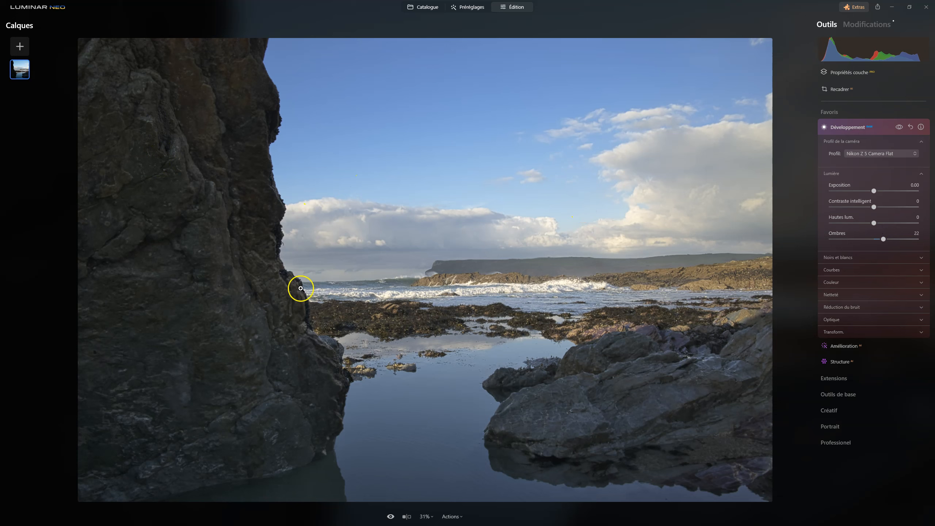
drag(875, 223, 847, 223)
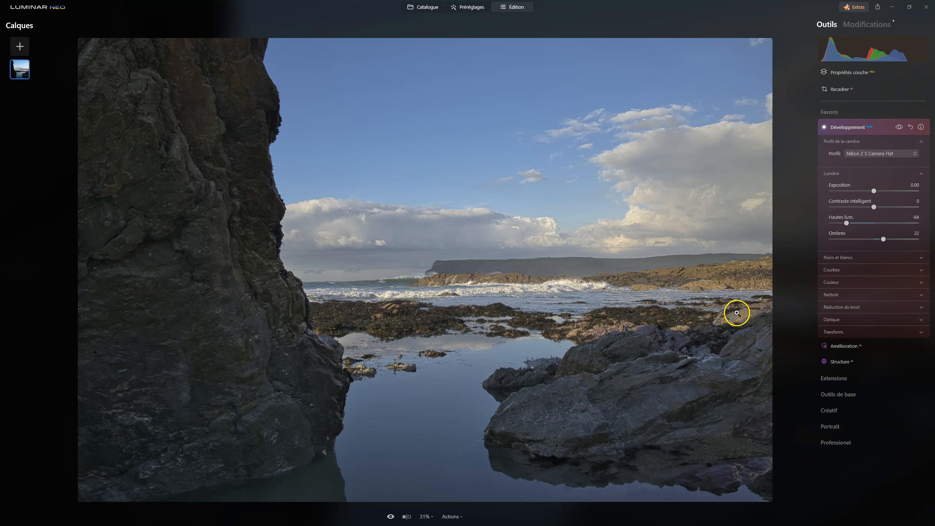
click(843, 260)
drag(875, 294, 887, 276)
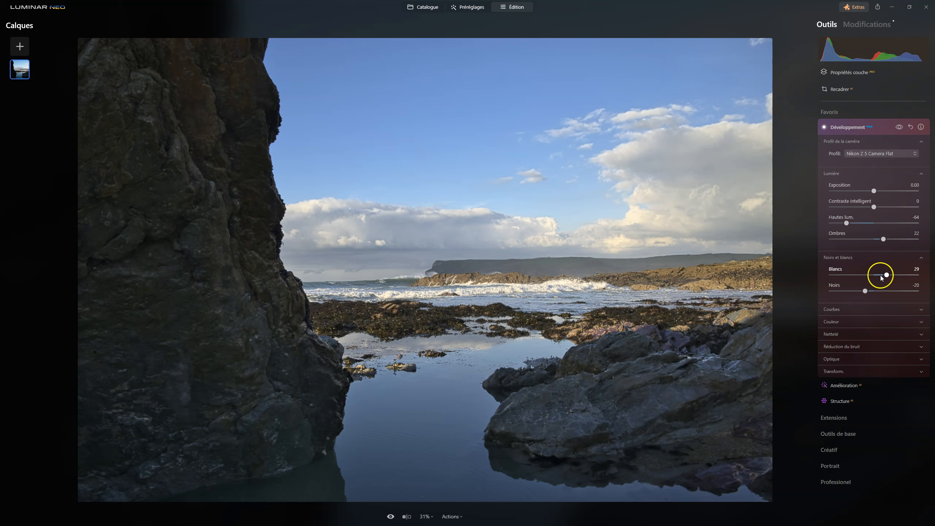
key(j)
Step: Try brightening the midtones slightly with a central point on the tone curve, and remove that point
click(835, 310)
click(871, 374)
drag(872, 375, 869, 372)
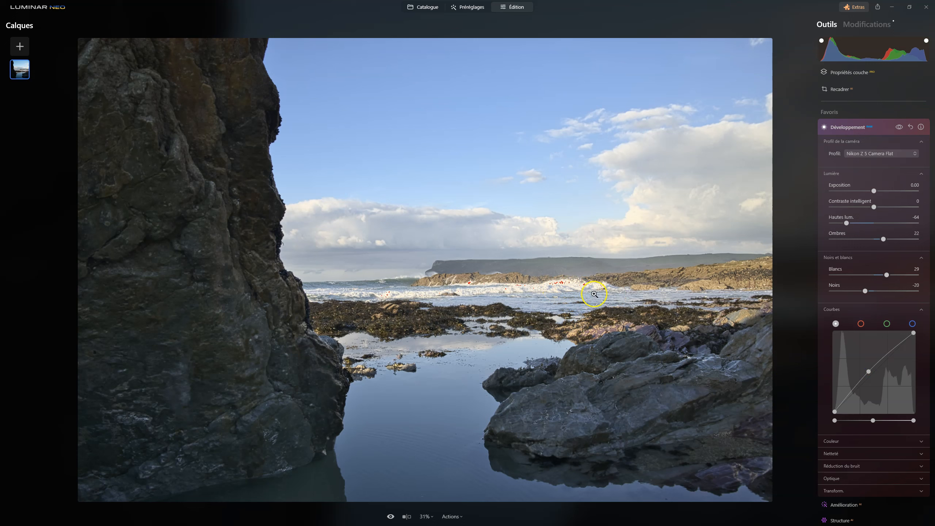
drag(870, 372, 874, 374)
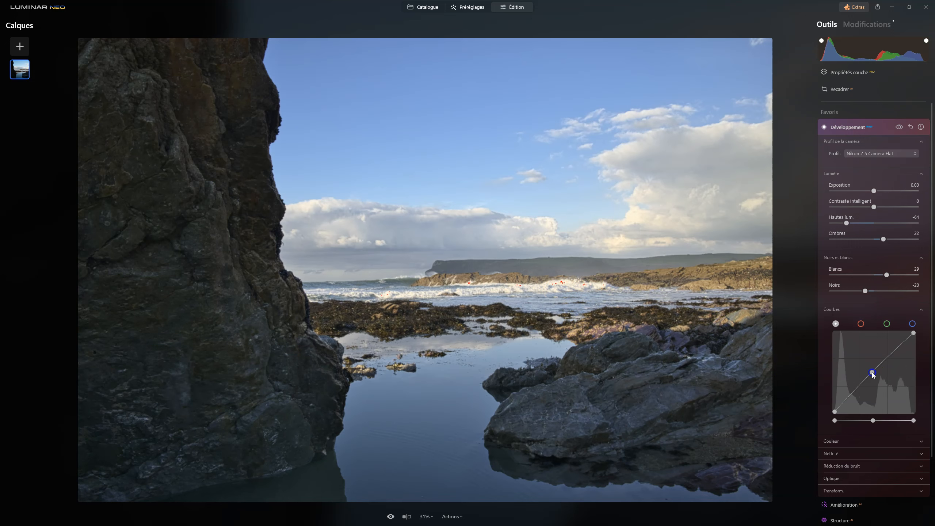
double_click(873, 375)
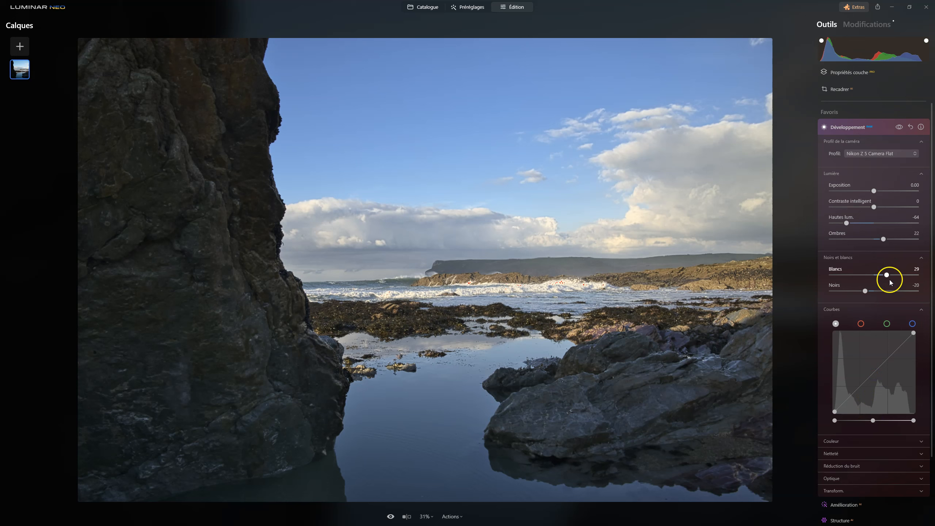
Step: Set Blancs to 5, enable the automatic distortion, chromatic aberration and Bichromie automatique corrections, and close Développement
drag(887, 277, 876, 277)
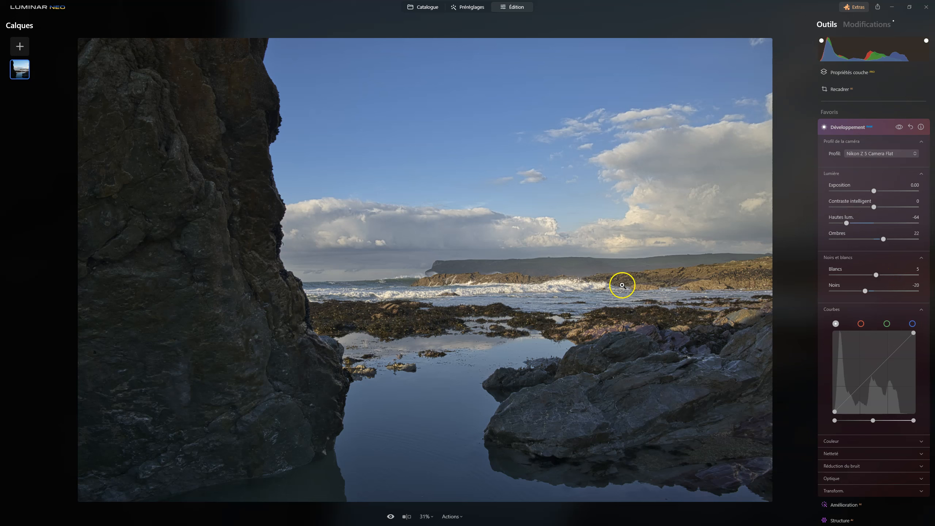
click(846, 479)
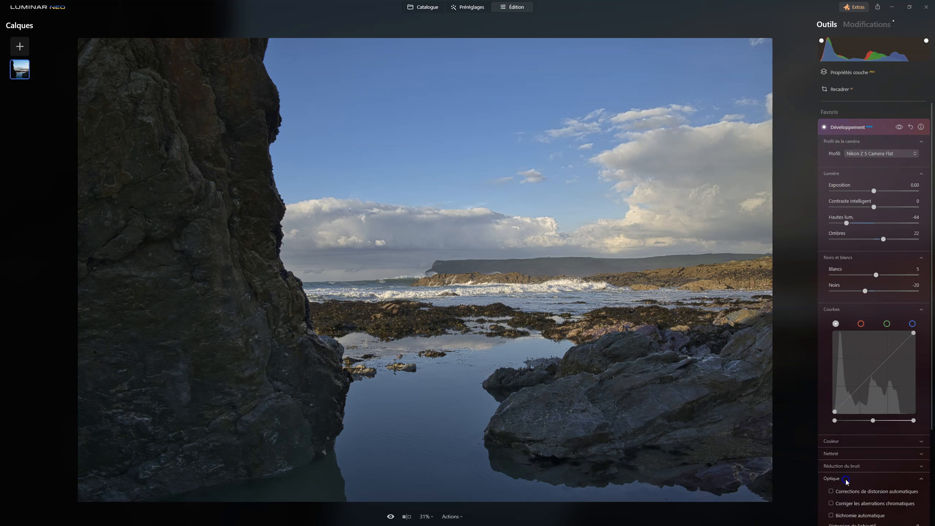
click(847, 428)
click(848, 440)
click(846, 450)
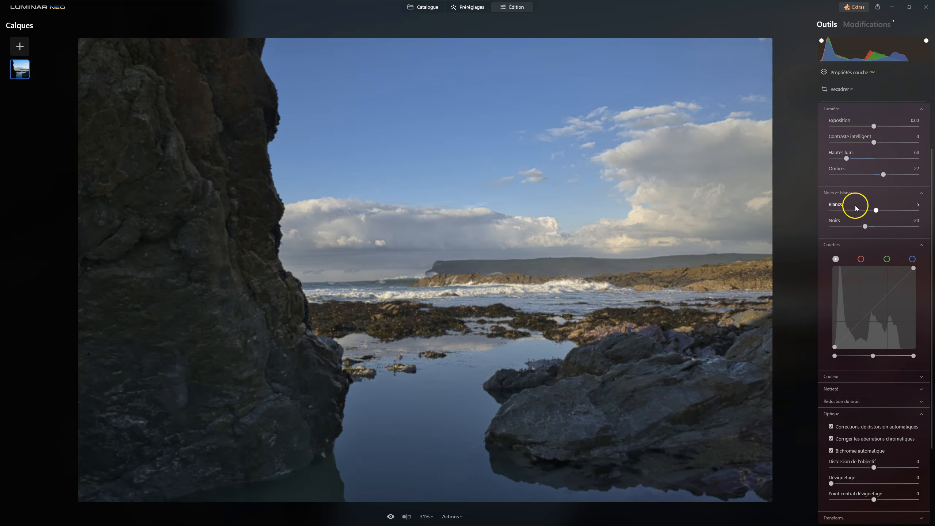
scroll(901, 204, up, 3)
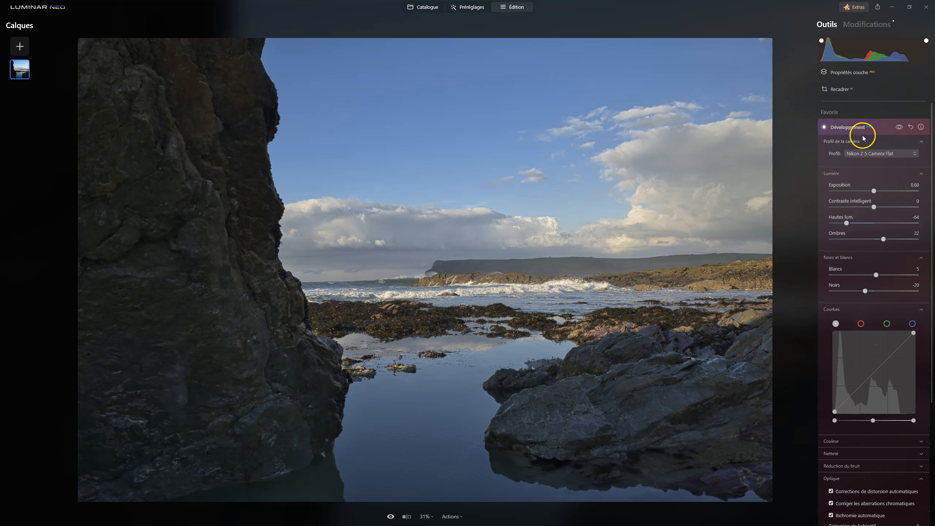
click(862, 130)
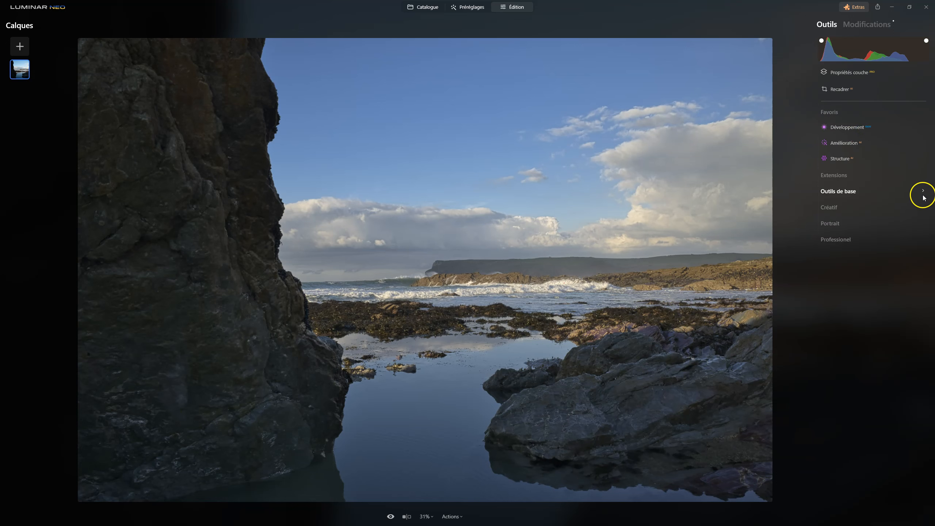
Step: Apply Amélioration with Accent at 35 and Embellisseur de Ciel at 20
click(858, 143)
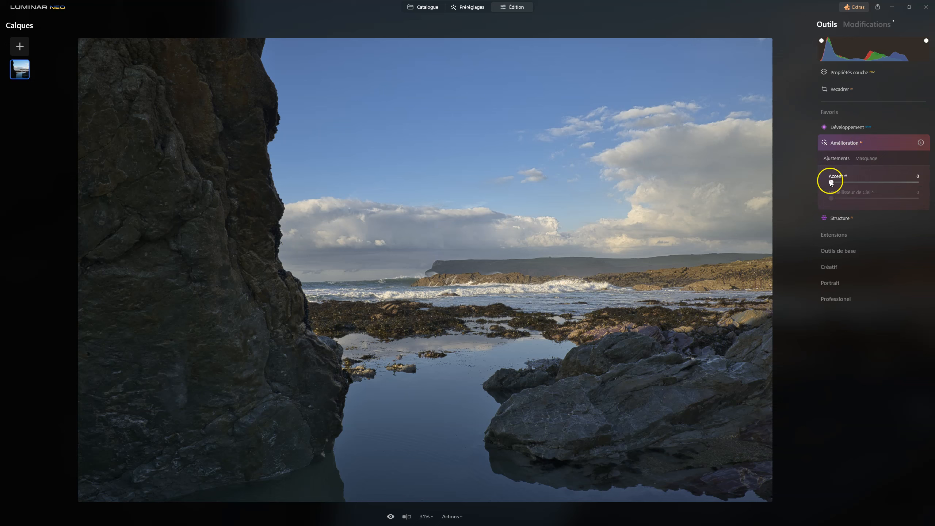
drag(832, 183, 874, 182)
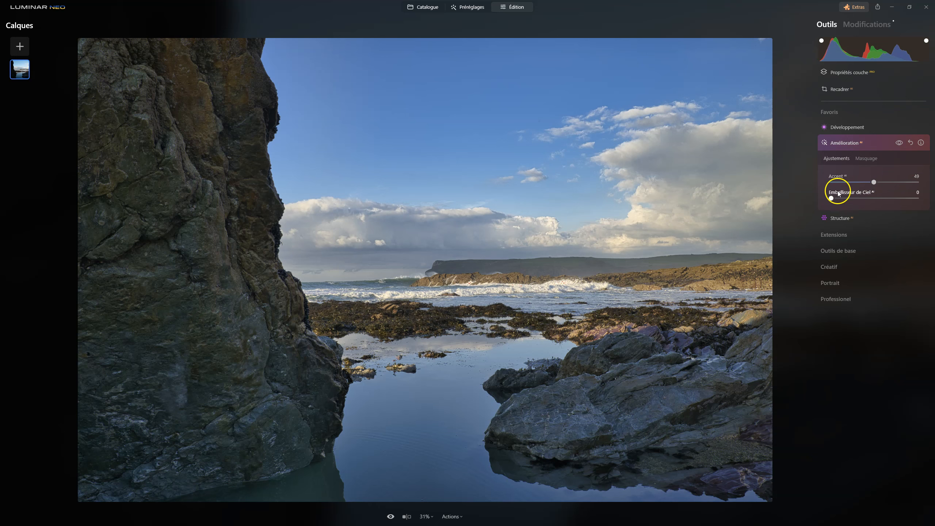
drag(832, 199, 863, 183)
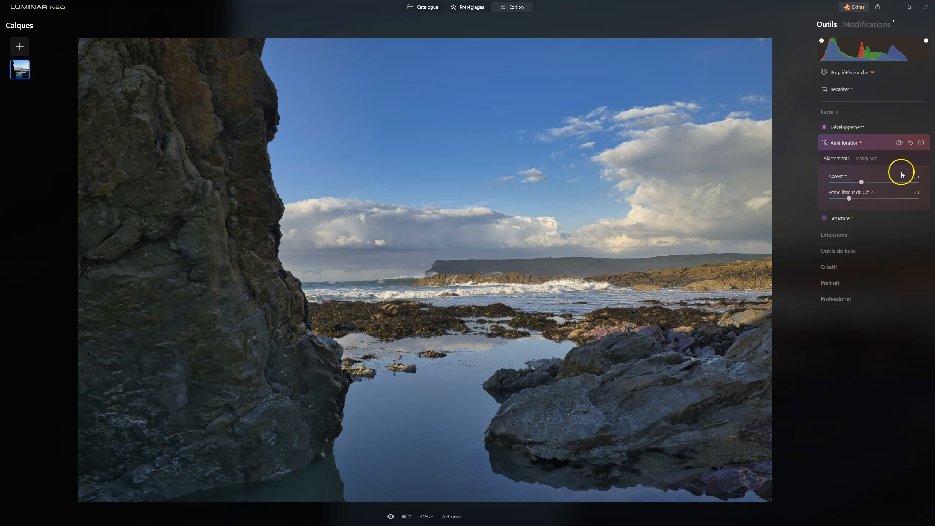
Step: Compare the photo before and after, switching Amélioration off and on, sweeping the split comparison, and toggling the original view
click(899, 143)
click(900, 143)
click(411, 516)
drag(428, 271, 734, 270)
drag(932, 299, 21, 257)
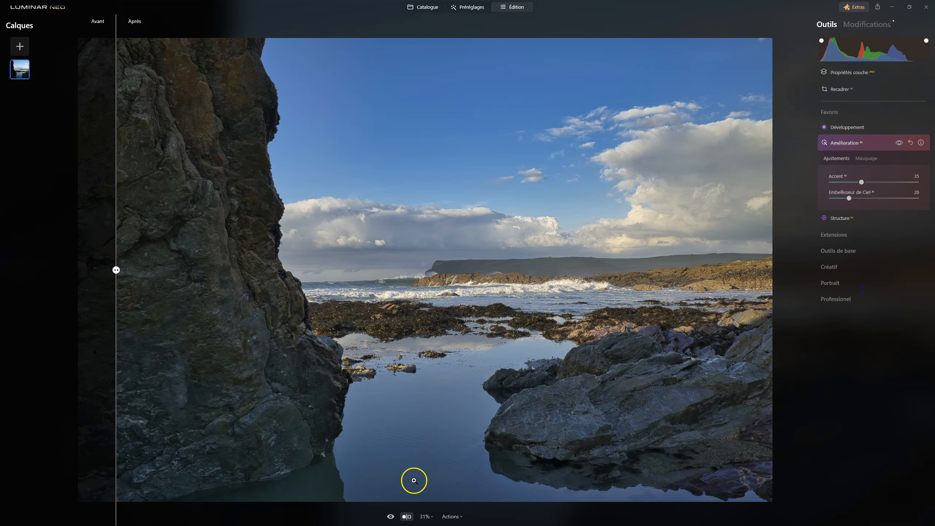
click(407, 517)
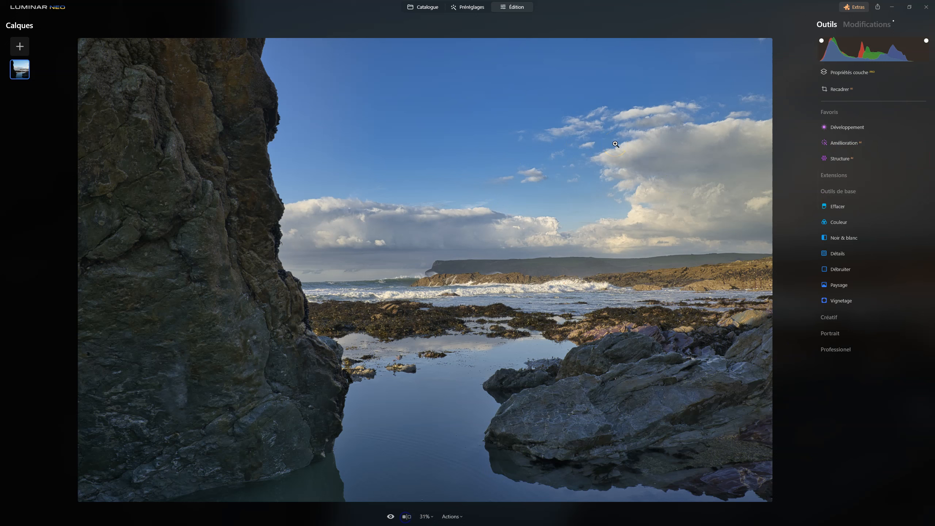
click(617, 144)
click(391, 517)
click(391, 517)
Step: Check the Développement tool after applying Amélioration, and reopen the original RAW Développement settings among the applied modifications
click(857, 126)
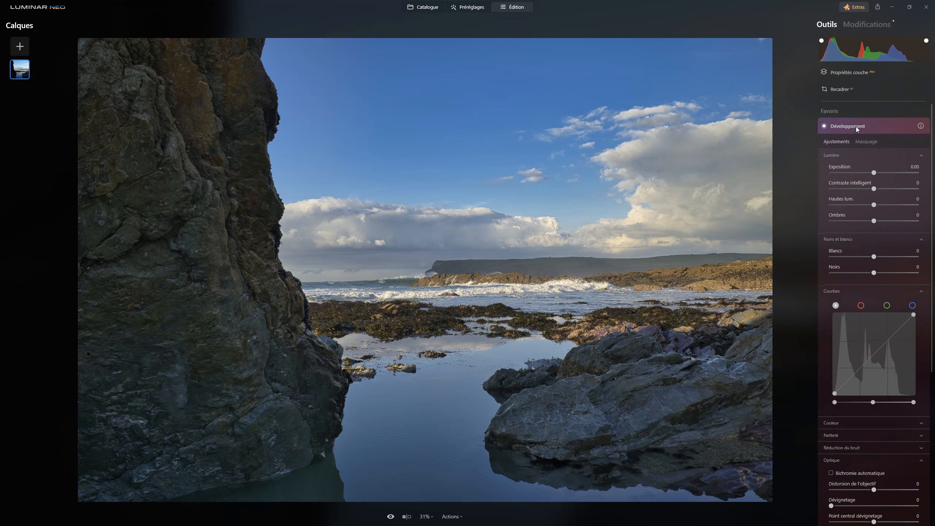
click(856, 126)
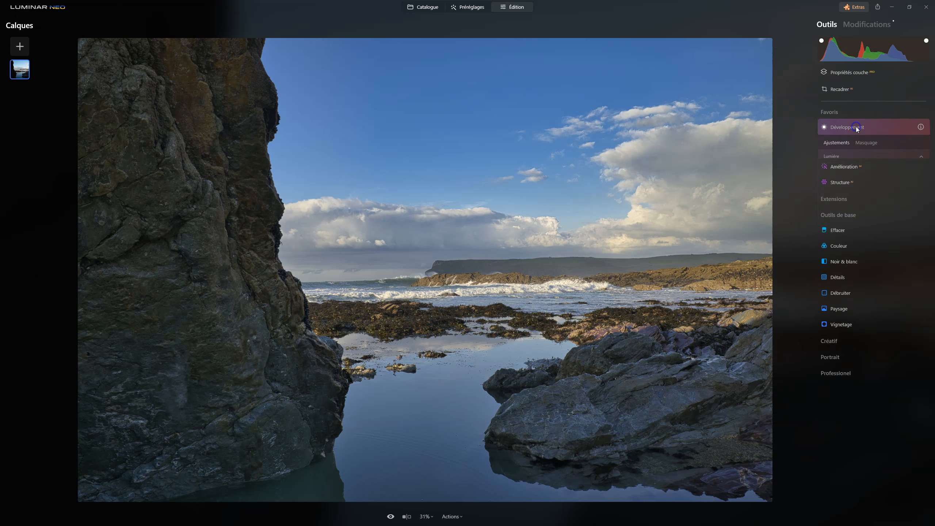
click(870, 25)
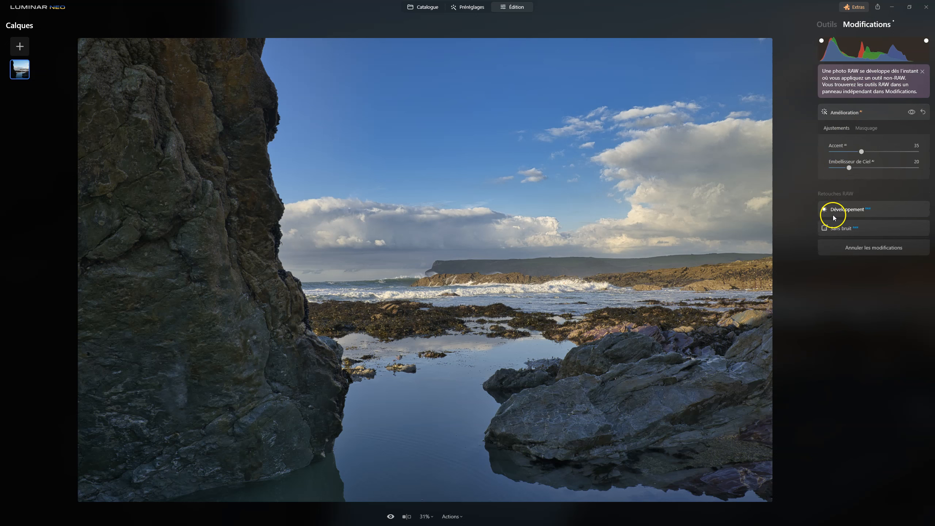
click(848, 211)
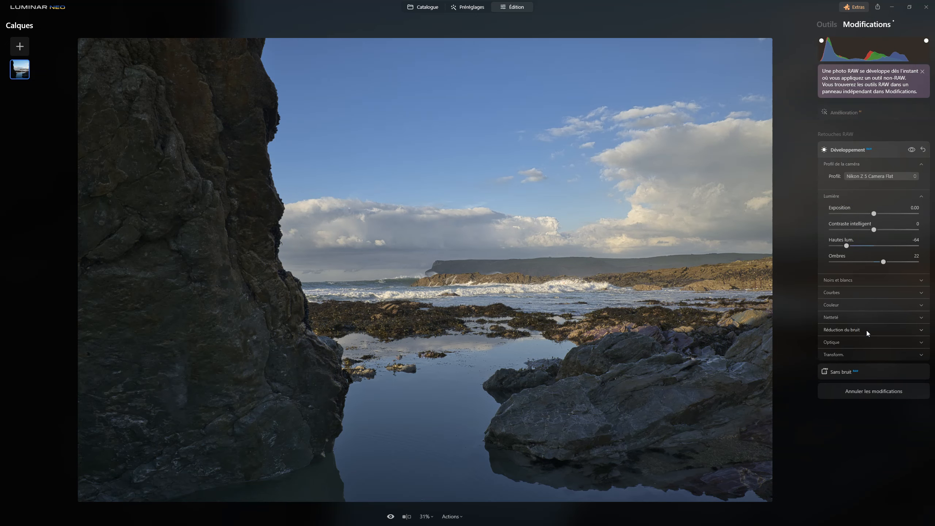
Step: Set Ombres to 41 in the RAW Développement settings and reopen the applied Amélioration
click(884, 262)
drag(885, 263, 893, 262)
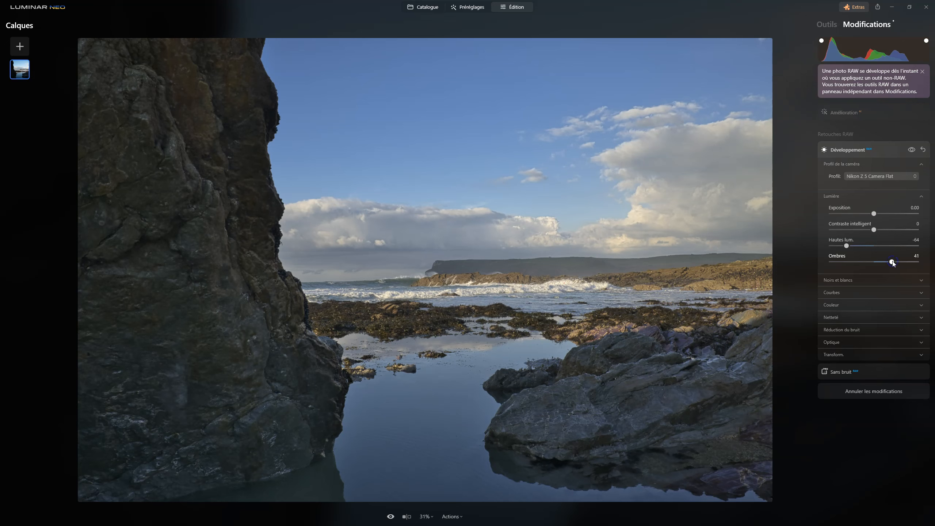
click(837, 114)
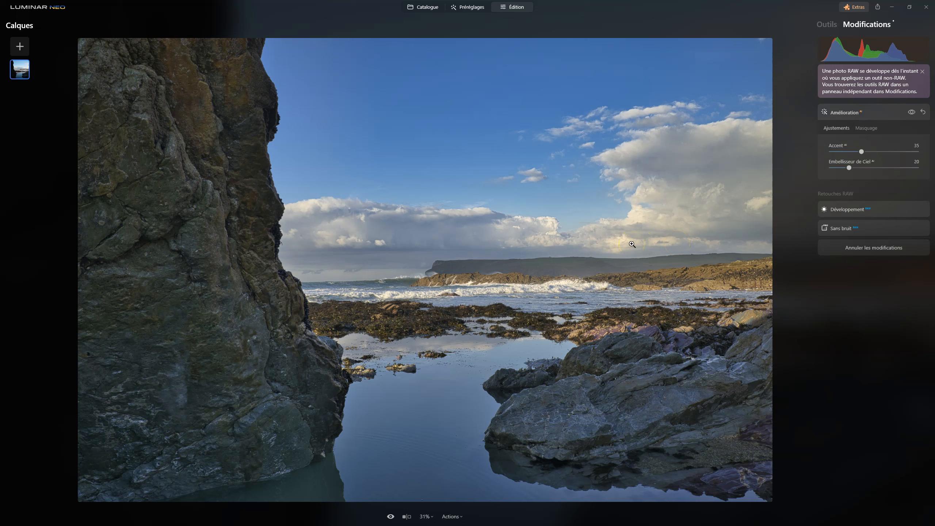
Step: Add a second Amélioration to the photo with Accent at 35
click(828, 25)
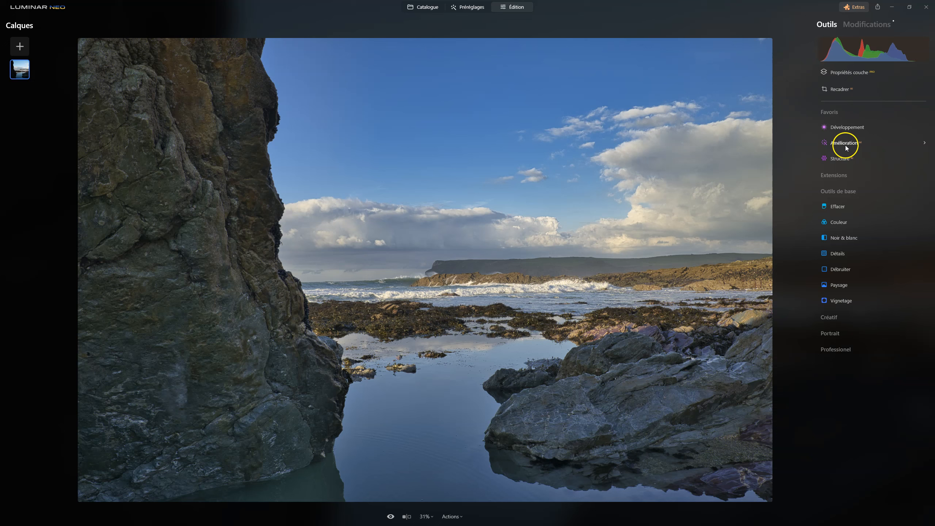
click(844, 143)
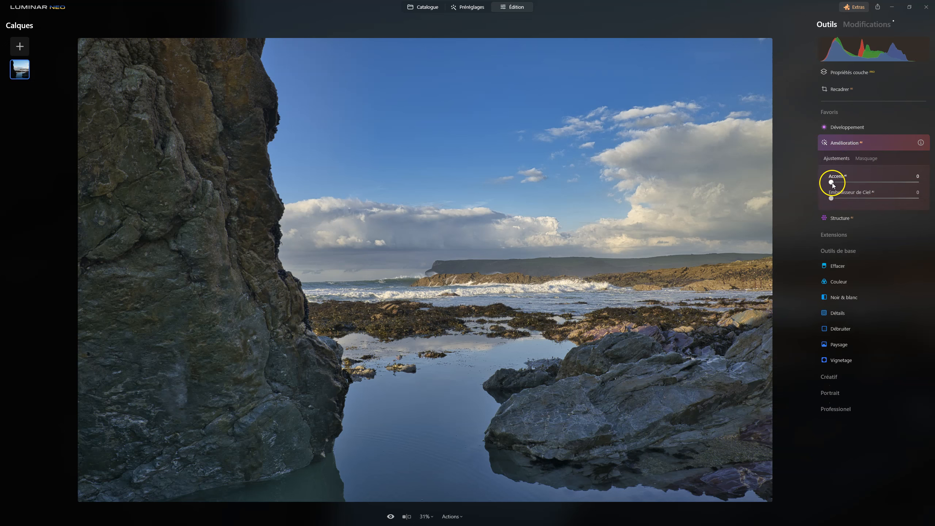
drag(832, 182, 862, 183)
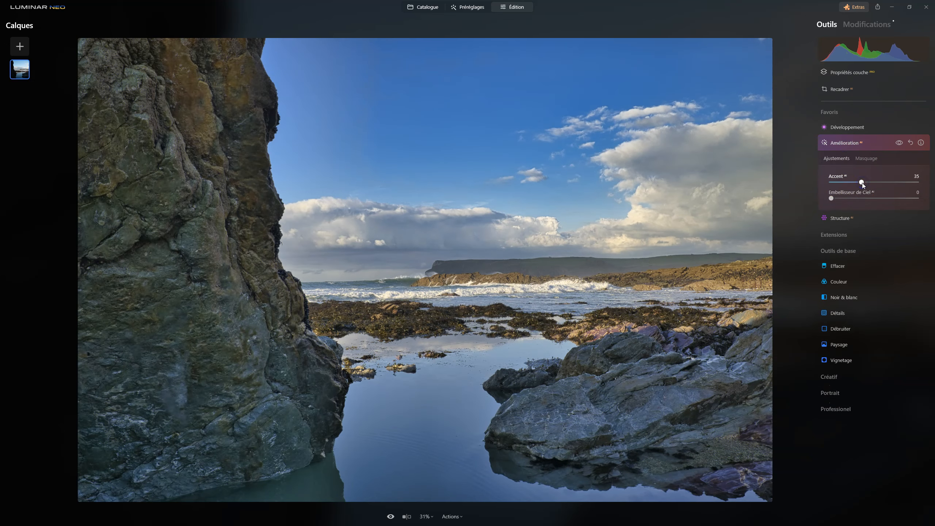
Step: Restrict the second Amélioration with a brush mask painted over the large cliff on the photo's left side
click(866, 159)
click(847, 176)
mouse_move(142, 125)
mouse_down()
mouse_move(168, 168)
mouse_move(149, 98)
mouse_move(158, 98)
mouse_move(181, 126)
mouse_move(192, 172)
mouse_move(235, 118)
mouse_move(198, 89)
mouse_move(193, 104)
mouse_move(172, 76)
mouse_move(115, 103)
mouse_move(145, 86)
mouse_move(188, 168)
mouse_move(194, 150)
mouse_move(196, 188)
mouse_move(192, 195)
mouse_up()
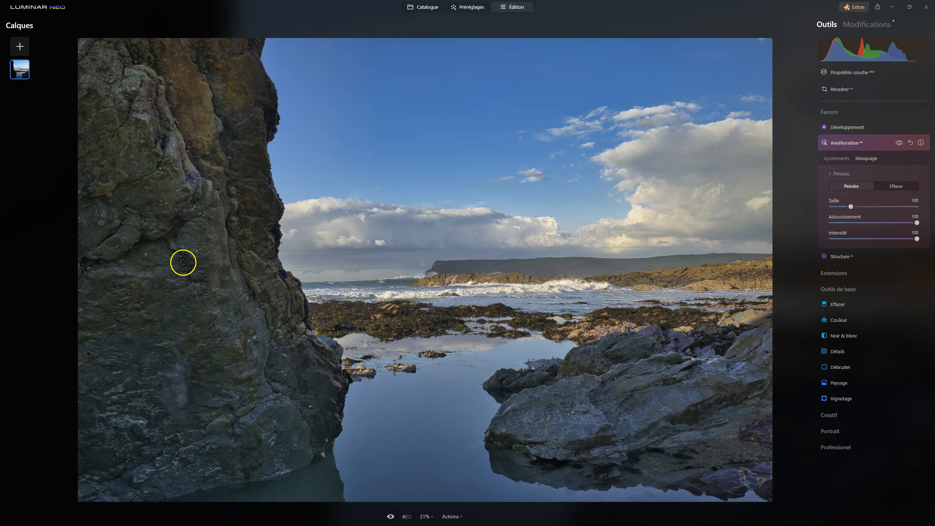
mouse_move(131, 125)
mouse_down()
mouse_move(155, 192)
mouse_move(120, 128)
mouse_move(186, 239)
mouse_move(187, 160)
mouse_move(225, 238)
mouse_move(215, 137)
mouse_move(245, 289)
mouse_move(285, 394)
mouse_up()
mouse_move(179, 57)
mouse_down()
mouse_move(226, 198)
mouse_move(159, 59)
mouse_move(111, 58)
mouse_up()
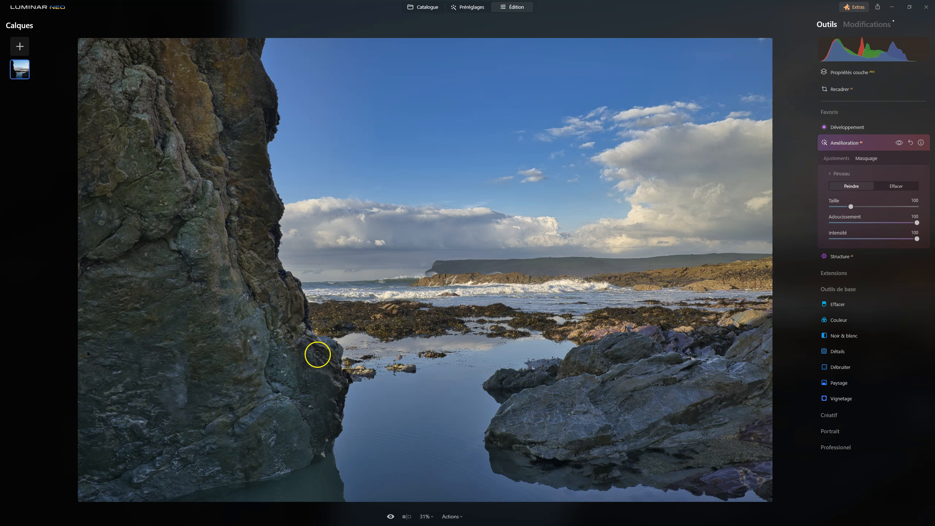
Step: Compare the masked cliff with the second Amélioration switched off and on
click(899, 143)
click(898, 142)
click(898, 143)
click(898, 143)
Step: Reduce the Accent of the cliff's Amélioration to 21
click(836, 158)
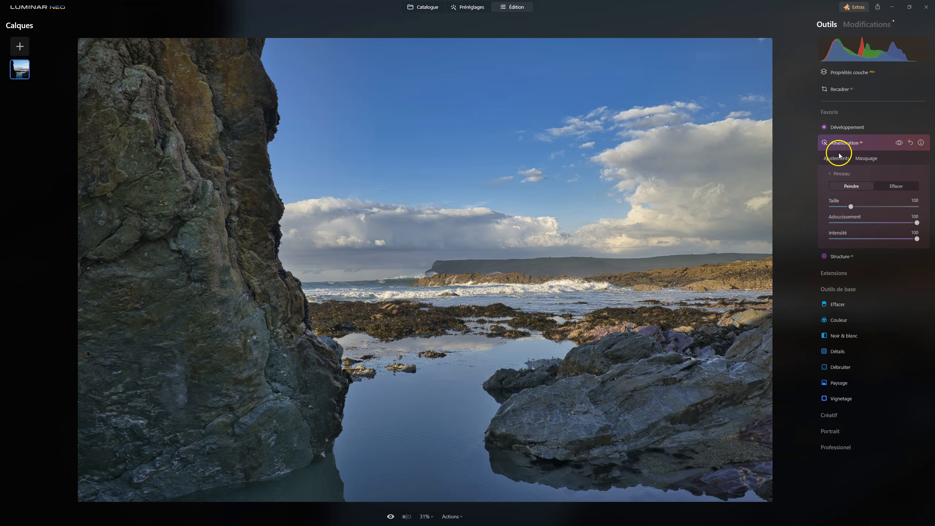
click(862, 183)
drag(864, 185, 844, 183)
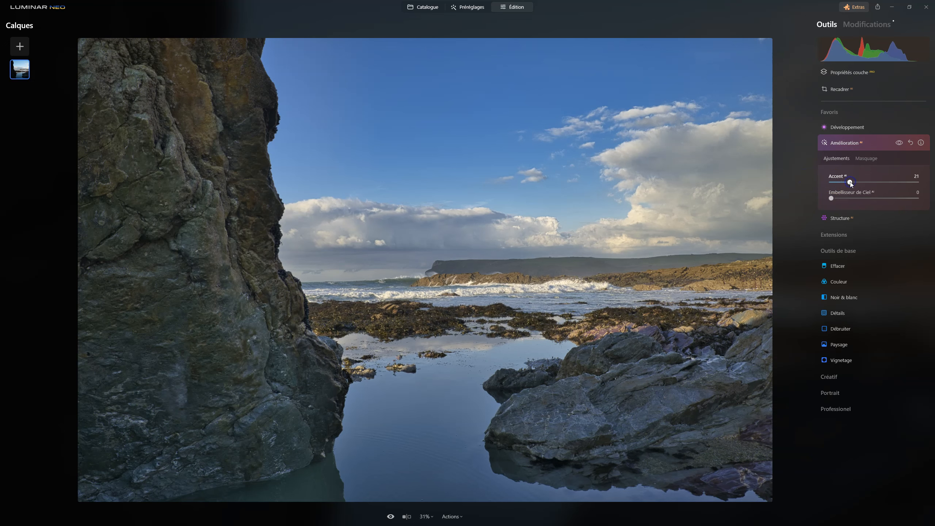
Step: Compare the cliff with the softened Amélioration off and on, and check its entry among the applied modifications
click(899, 142)
click(899, 143)
click(899, 143)
click(899, 143)
click(899, 143)
click(899, 143)
click(846, 144)
click(873, 23)
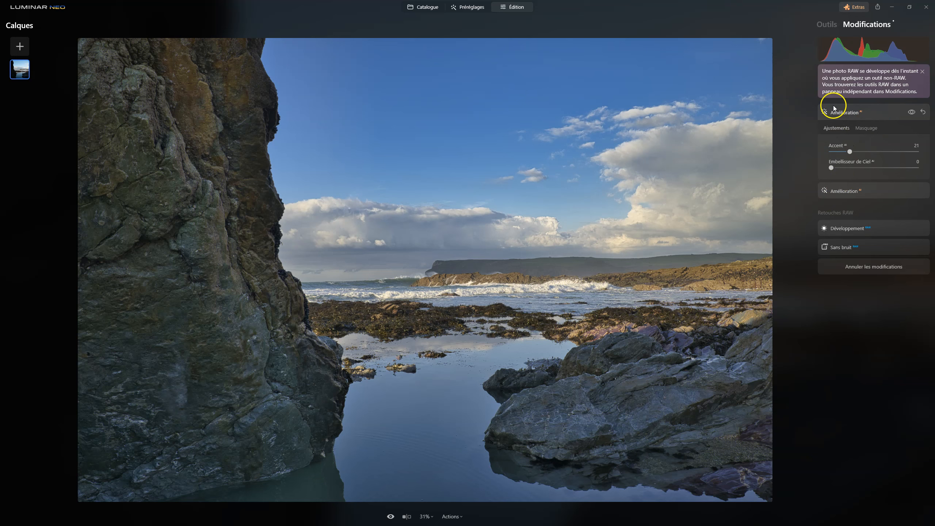
Step: Add a third Amélioration to the photo with Accent at 15
click(827, 25)
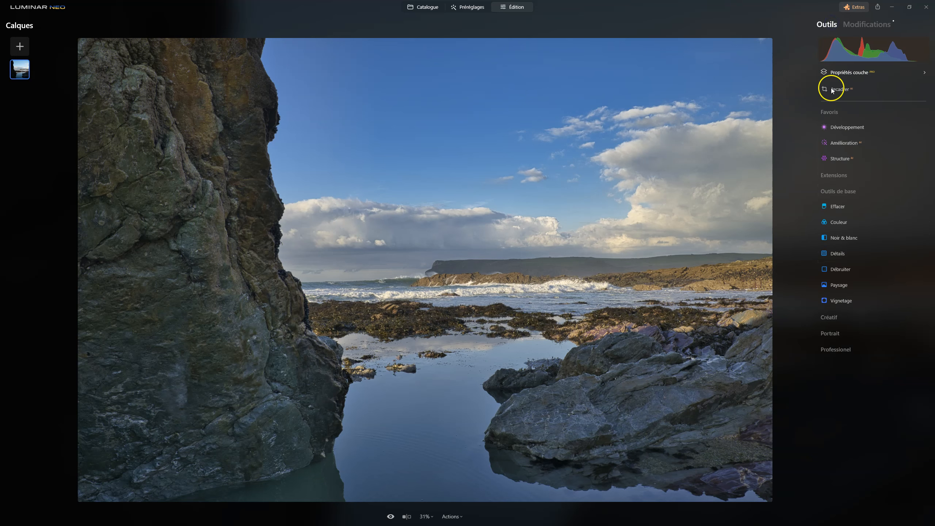
click(841, 144)
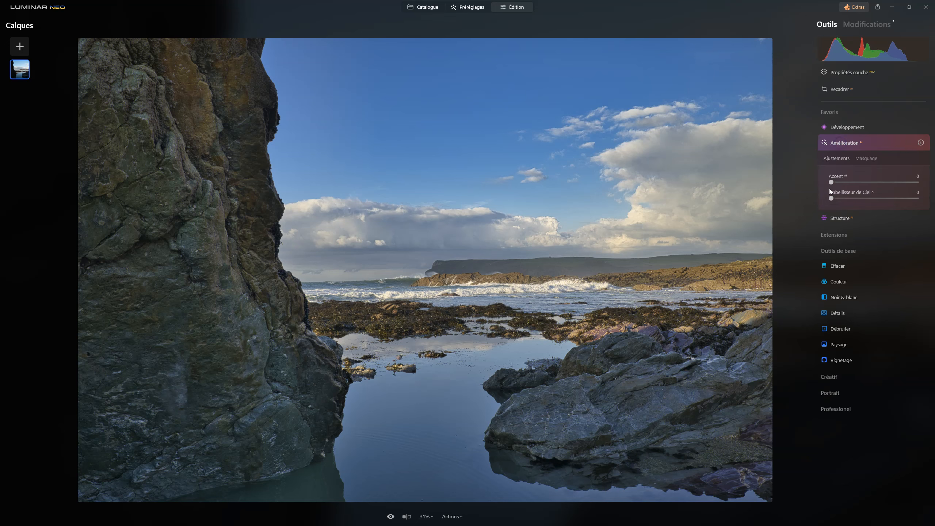
drag(831, 182, 845, 182)
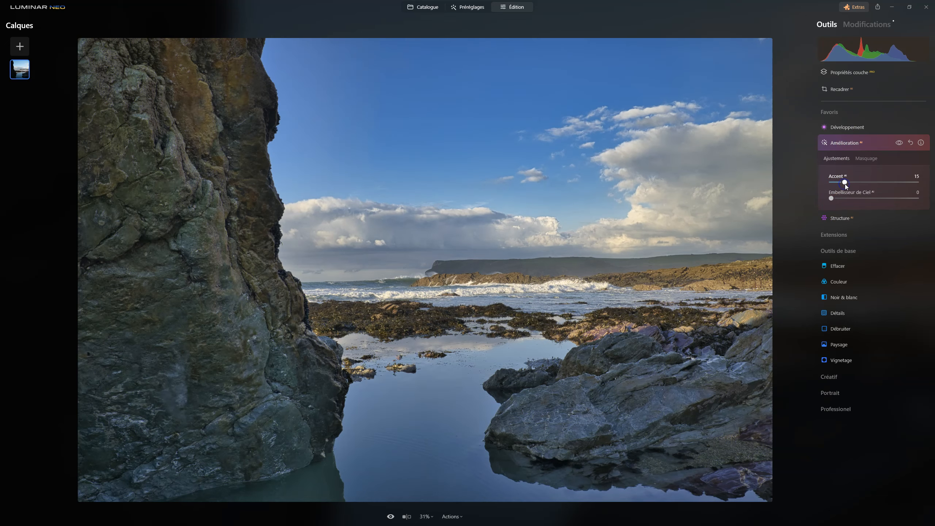
Step: Restrict the third Amélioration with a brush mask painted over the foreground rocks on the photo's right side
click(875, 161)
click(842, 176)
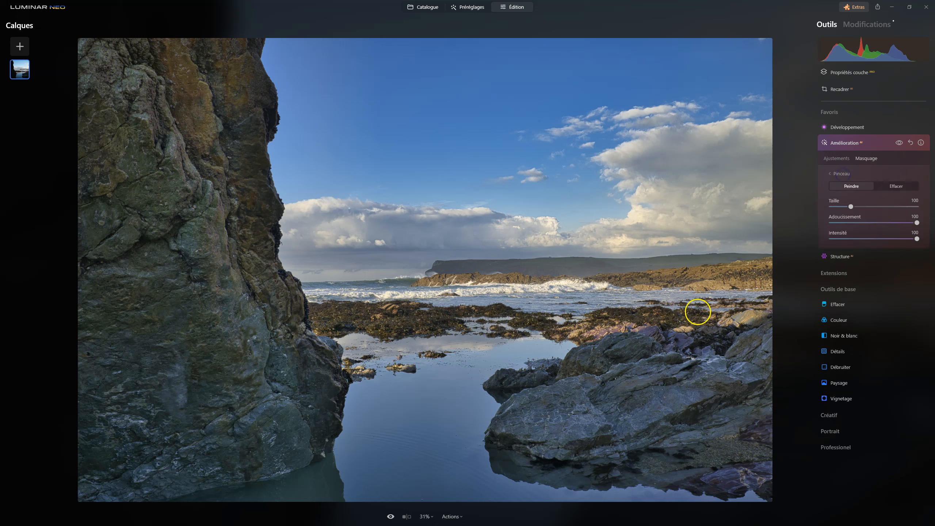
mouse_move(568, 410)
mouse_down()
mouse_move(646, 394)
mouse_move(554, 410)
mouse_move(676, 401)
mouse_move(554, 415)
mouse_up()
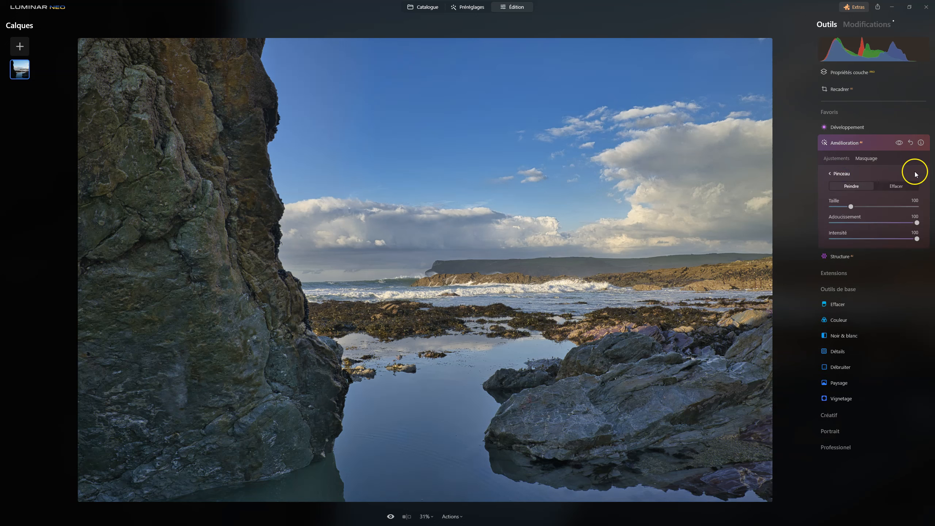
Step: Set the Accent of the foreground rocks' Amélioration to 27
click(837, 159)
drag(849, 181, 847, 184)
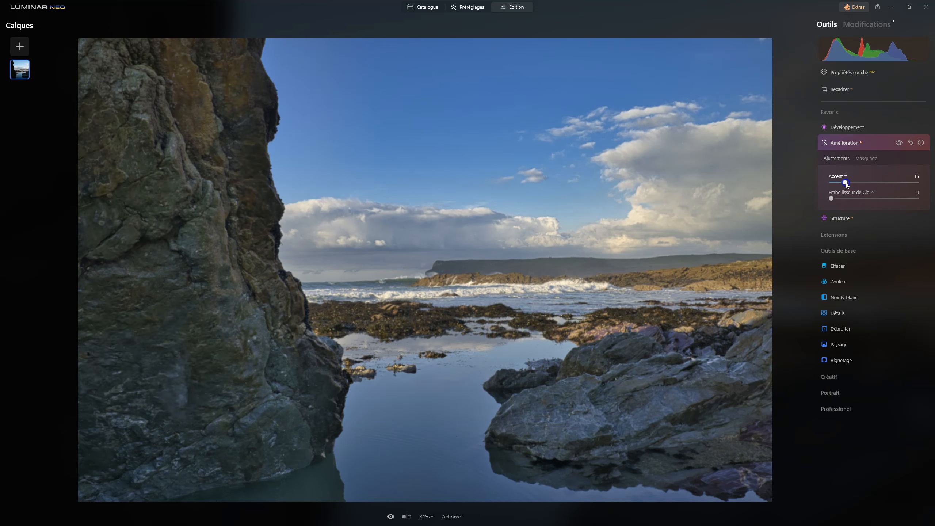
drag(856, 183, 857, 182)
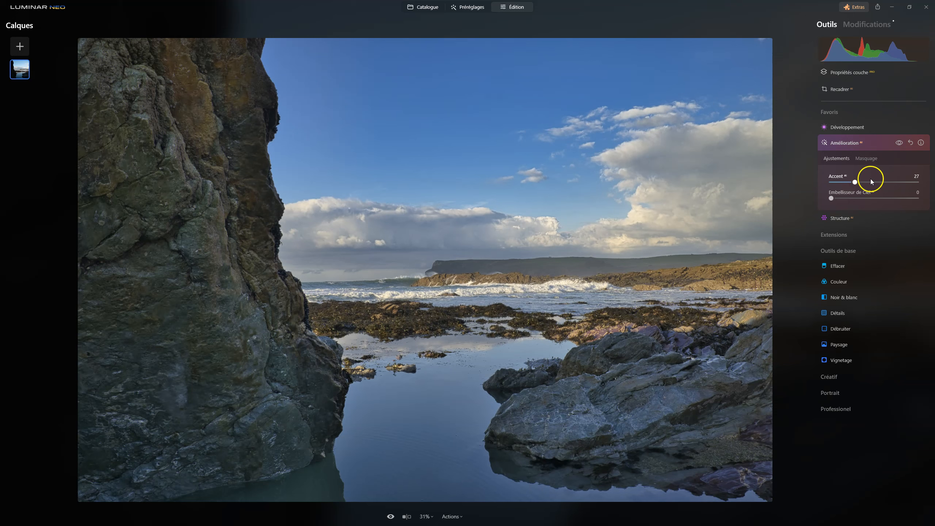
Step: Compare the photo with the third Amélioration off and on, close the tool, and check against the original
click(895, 143)
click(895, 143)
click(895, 143)
click(846, 143)
click(391, 516)
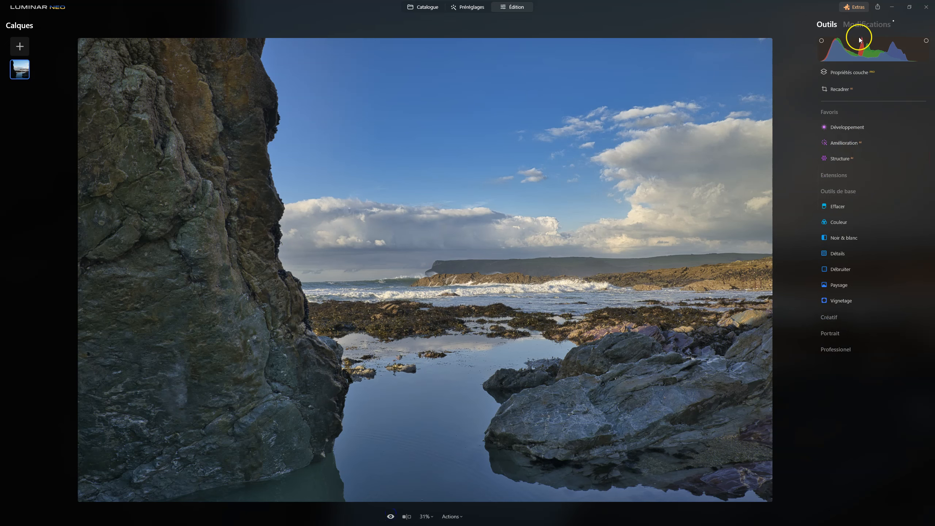
Step: Review the RAW Développement and each of the three Amélioration entries among the applied modifications, and return to the tools
click(877, 27)
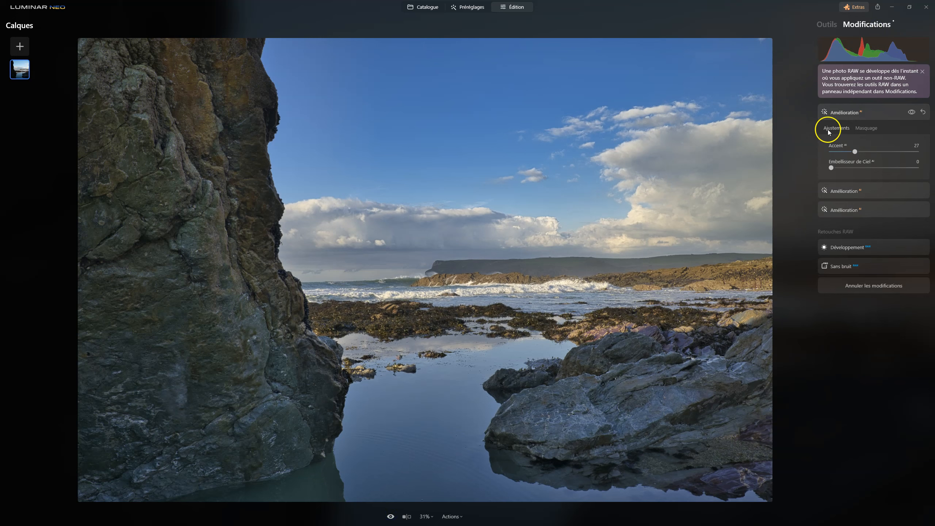
click(850, 247)
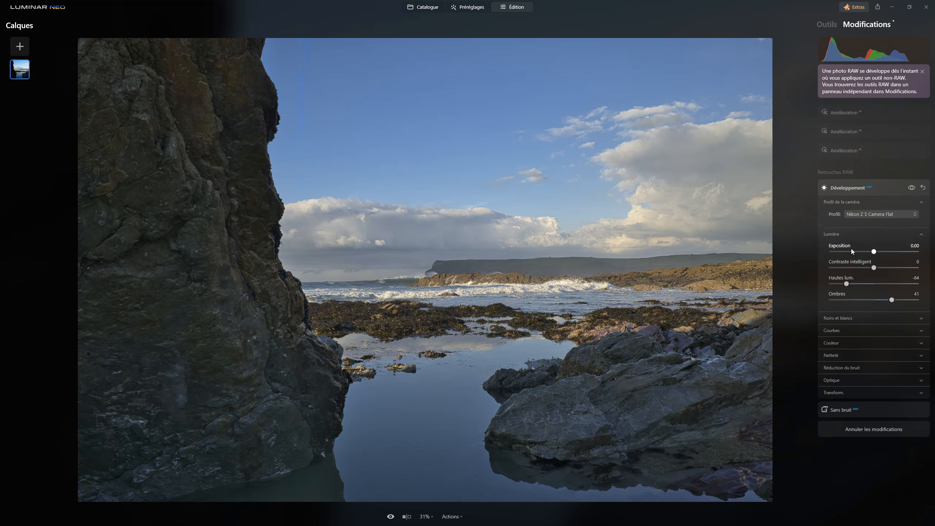
click(839, 150)
click(843, 132)
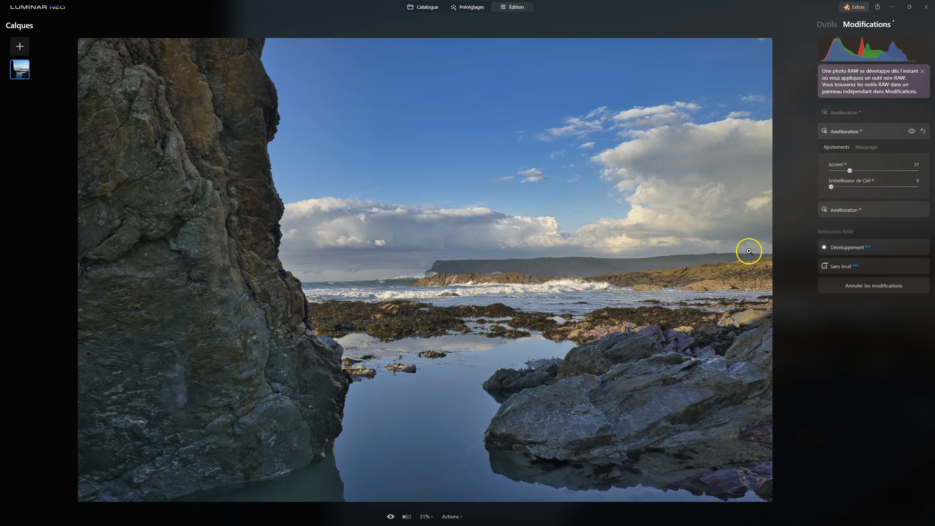
click(847, 113)
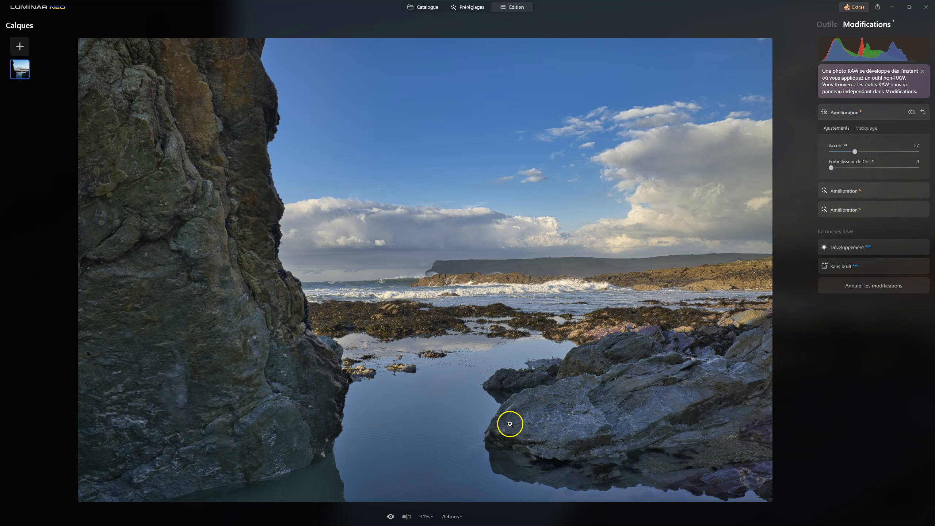
click(848, 211)
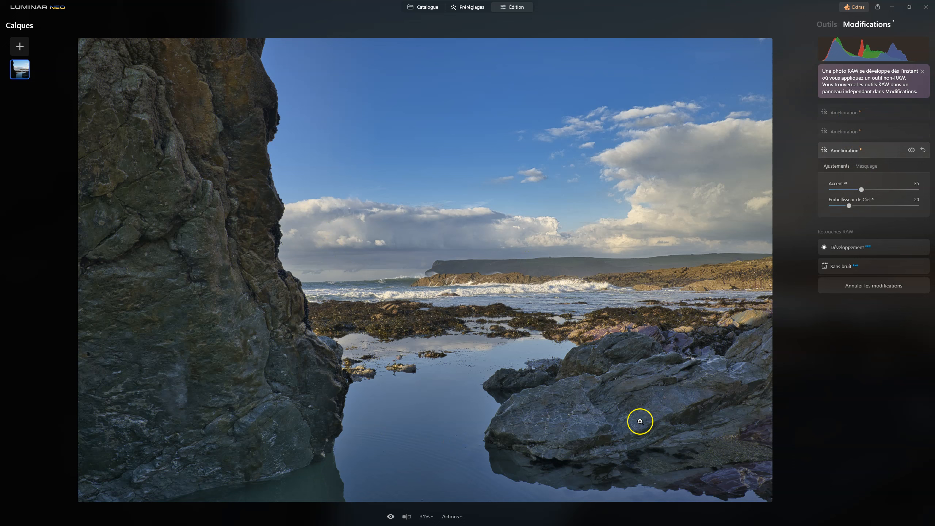
click(846, 113)
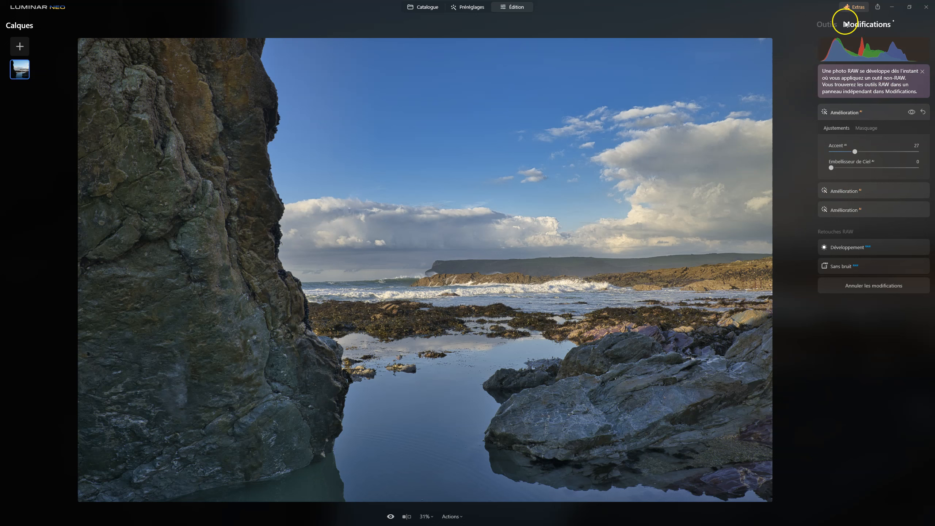
click(826, 24)
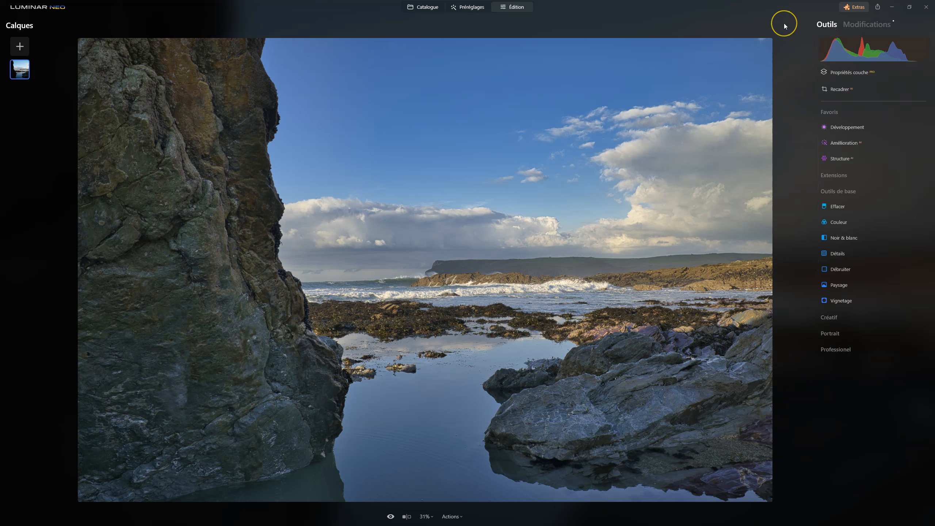